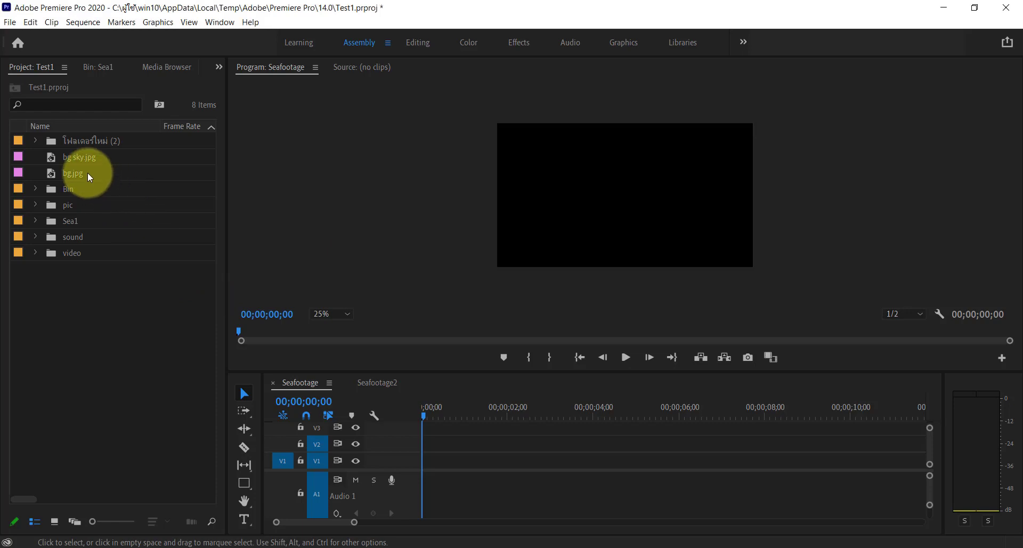
Place bg.jpg on track V1 of the Seafootage timeline and set the Program monitor zoom to Fit
{"action": "mouse_move", "coordinate": [78, 171]}
{"action": "left_mouse_down"}
{"action": "mouse_move", "coordinate": [435, 480]}
{"action": "mouse_move", "coordinate": [423, 458]}
{"action": "left_mouse_up"}
{"action": "left_click", "coordinate": [348, 314]}
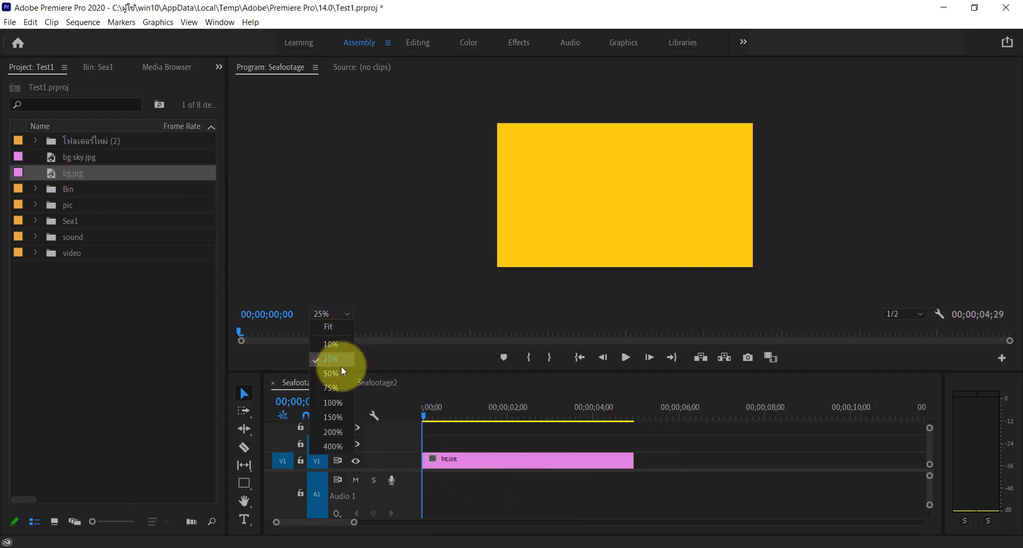
{"action": "left_click", "coordinate": [342, 368]}
{"action": "left_click", "coordinate": [350, 314]}
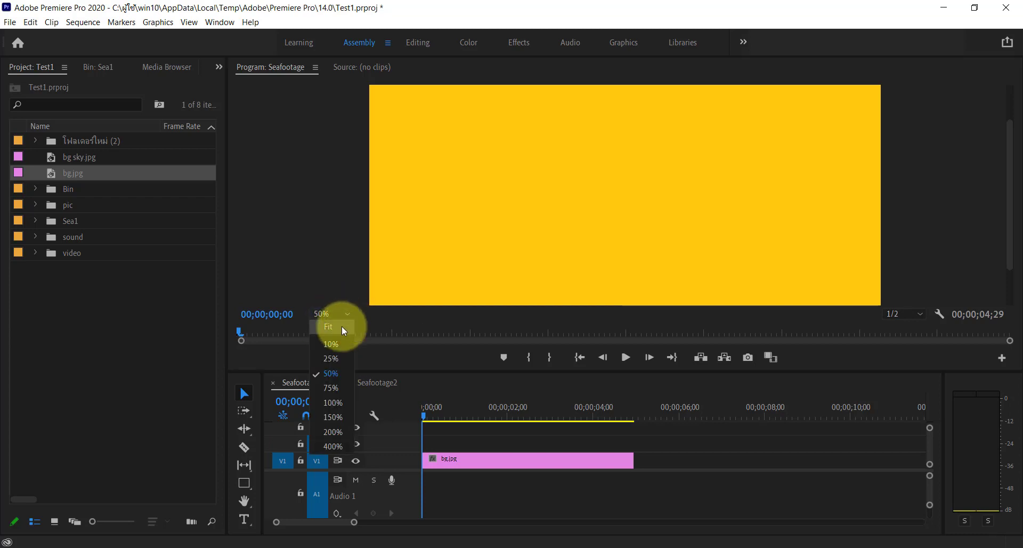
{"action": "left_click", "coordinate": [340, 326]}
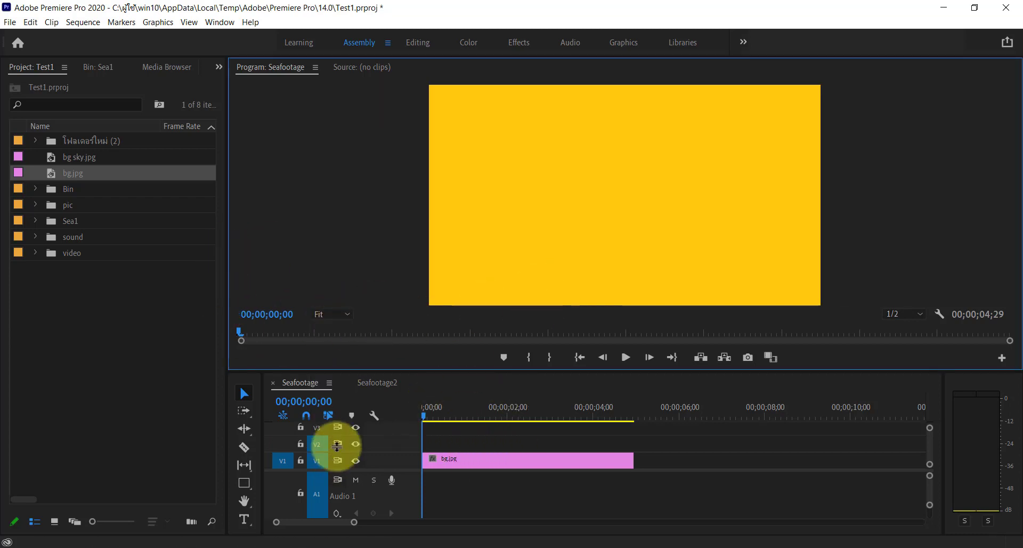
Create a 'Welcome' text title on the yellow frame with the Type tool
{"action": "left_click", "coordinate": [245, 519]}
{"action": "left_click", "coordinate": [529, 235]}
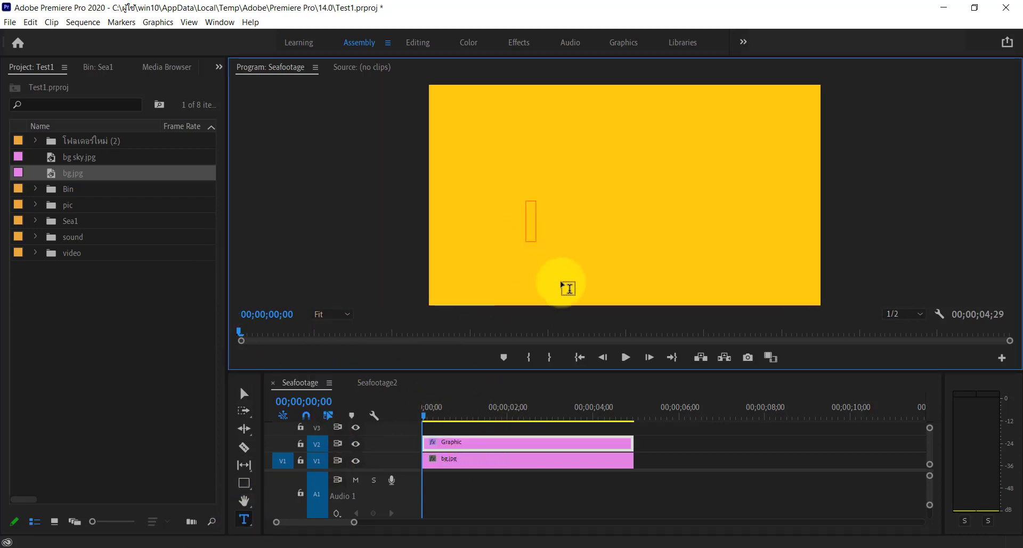
{"action": "type", "text": "We"}
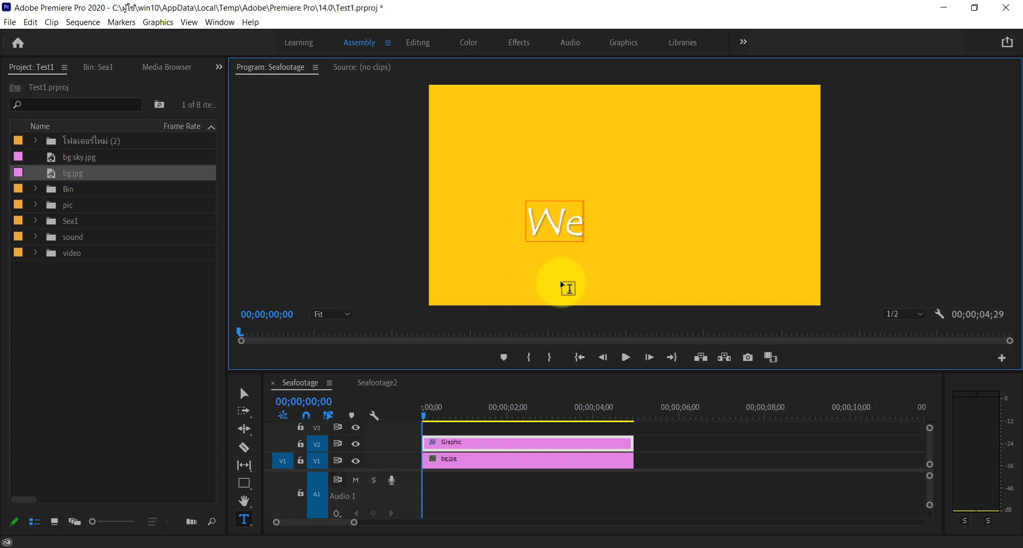
{"action": "type", "text": "lcome"}
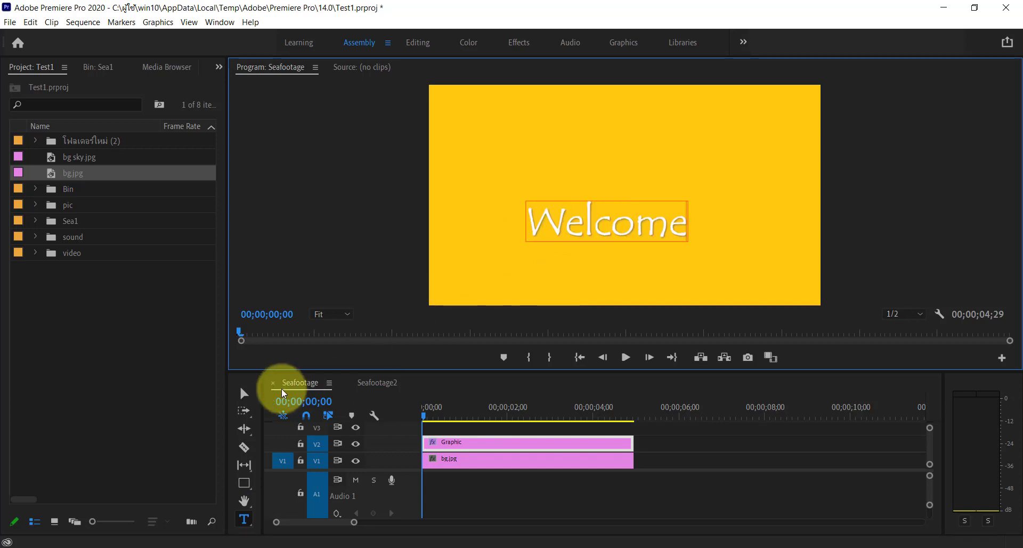
{"action": "left_click", "coordinate": [244, 393]}
{"action": "left_click", "coordinate": [585, 252]}
Move the Welcome title up near the frame centre and select its clip on V2
{"action": "left_click_drag", "start_coordinate": [590, 229], "coordinate": [635, 65]}
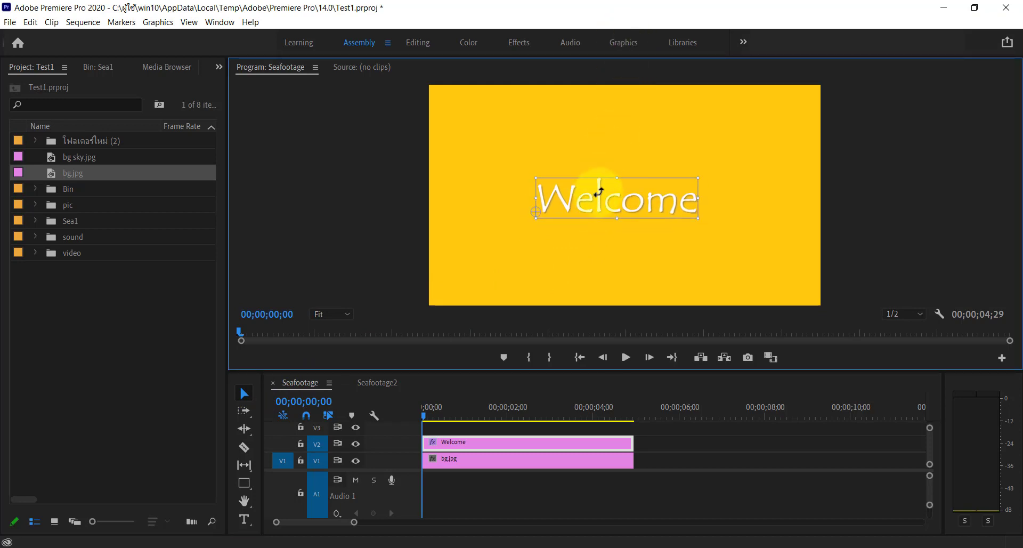
{"action": "left_click_drag", "start_coordinate": [594, 197], "coordinate": [590, 190]}
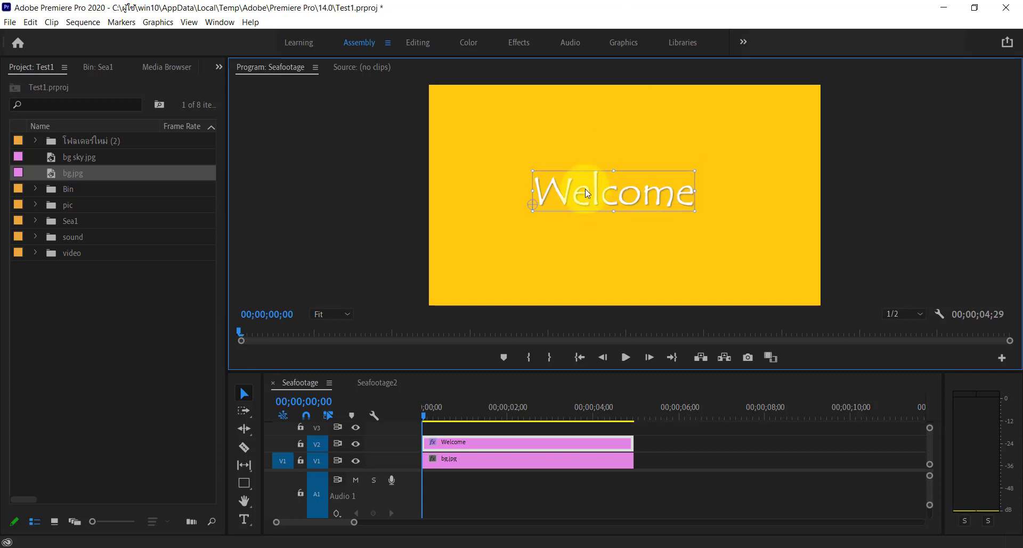
{"action": "left_click", "coordinate": [507, 445]}
{"action": "left_click", "coordinate": [566, 484]}
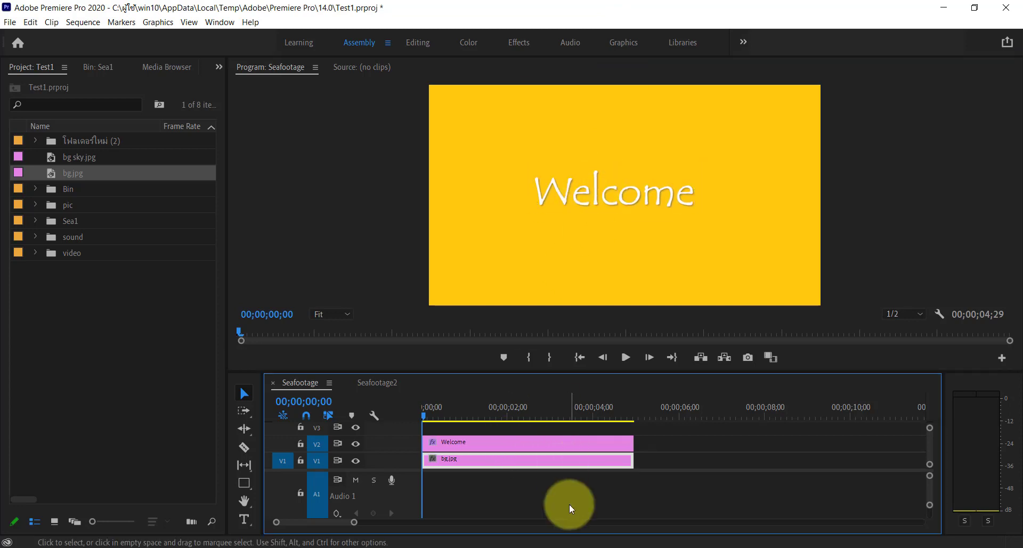
{"action": "left_click", "coordinate": [597, 447]}
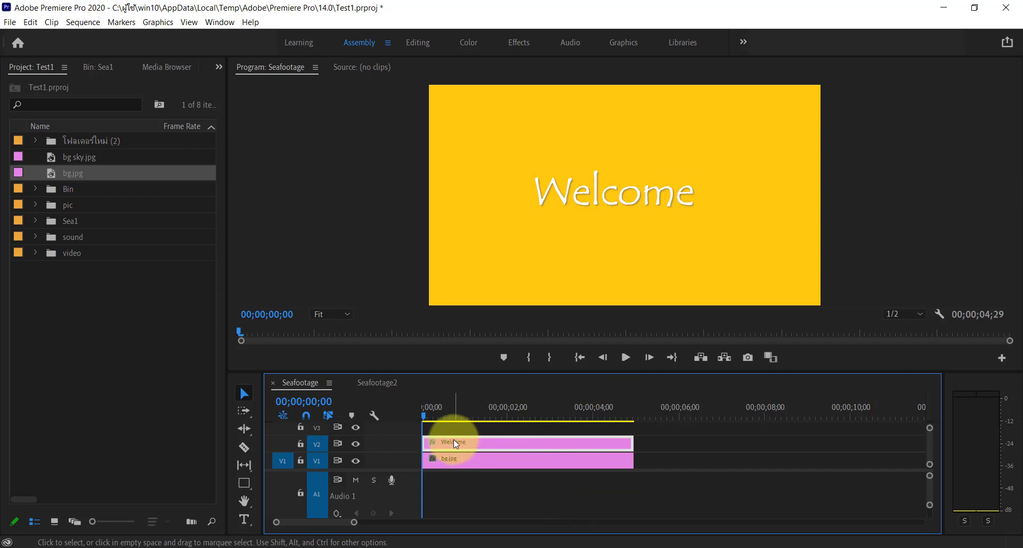
Draw a grey rectangle over the Welcome text, then switch to the Graphics workspace
{"action": "left_click", "coordinate": [244, 488]}
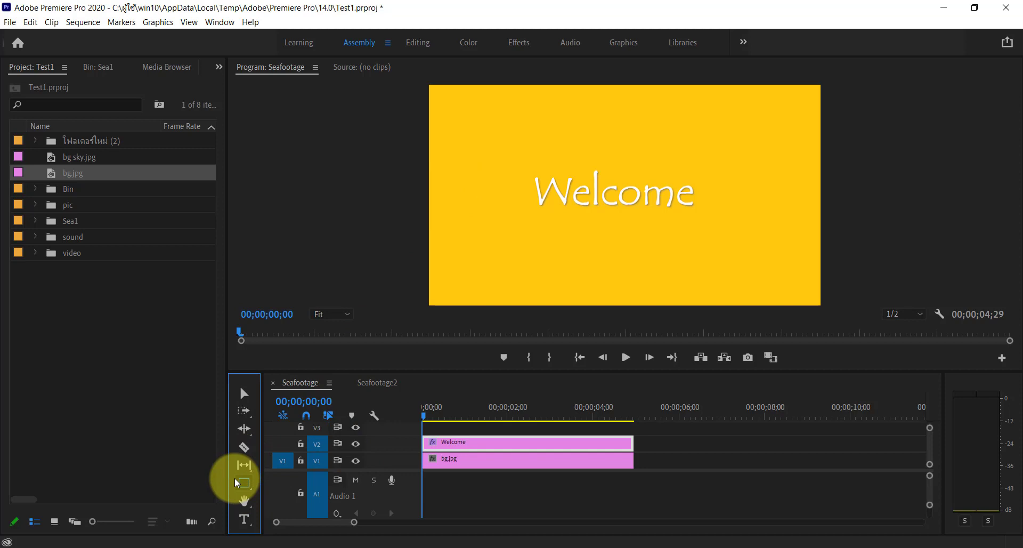
{"action": "left_click_drag", "start_coordinate": [531, 159], "coordinate": [725, 209]}
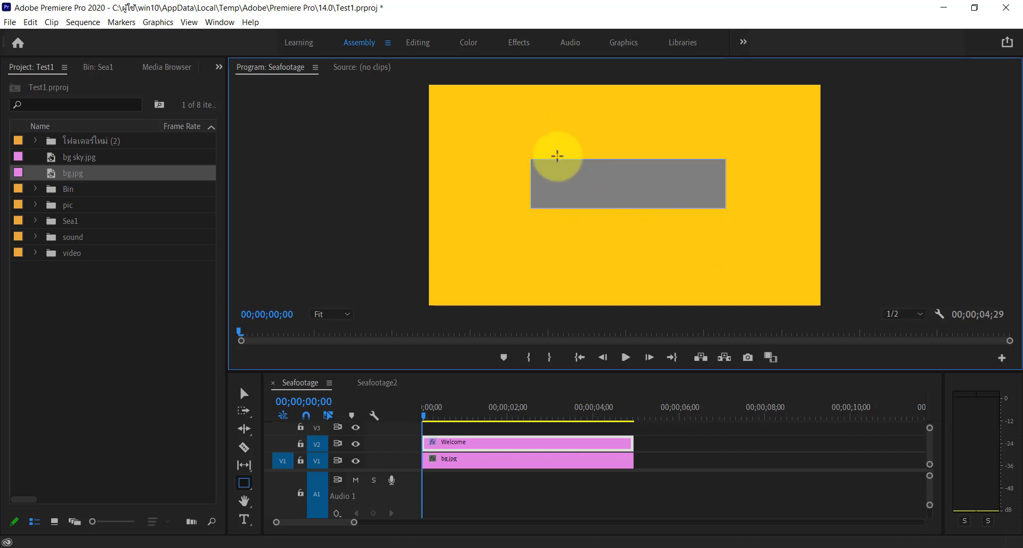
{"action": "left_click", "coordinate": [620, 43]}
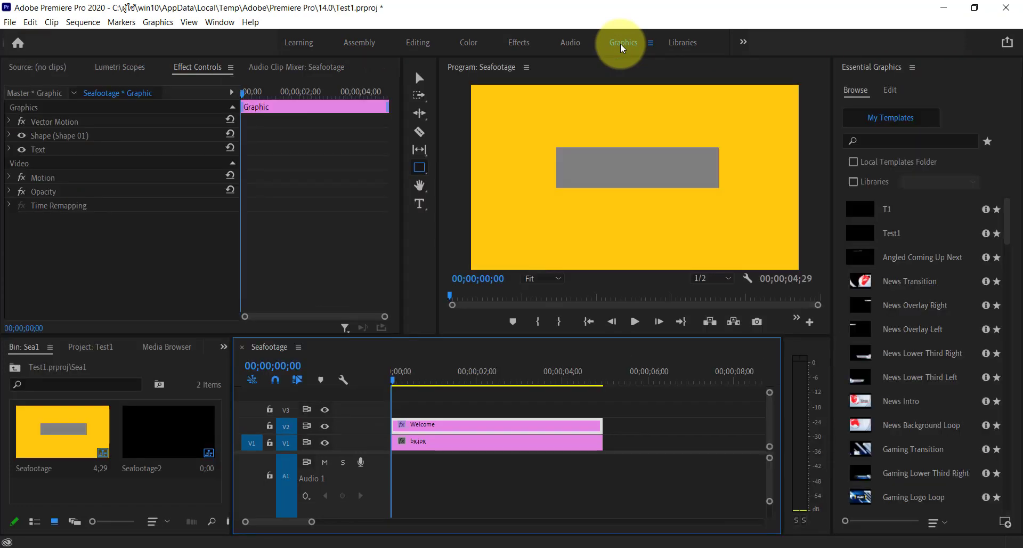
In Essential Graphics Edit, select the Shape 01 layer and enable Mask with Shape
{"action": "left_click", "coordinate": [863, 92]}
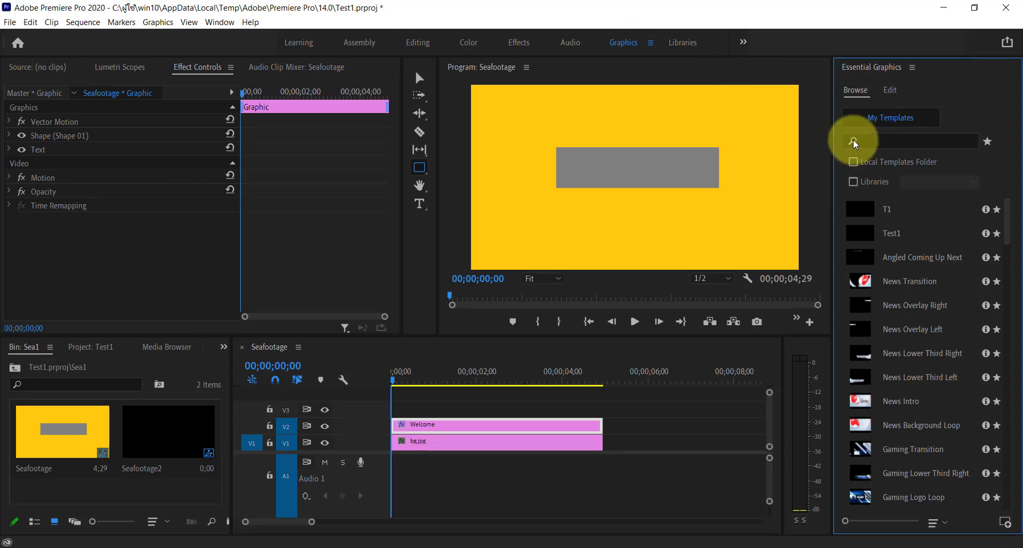
{"action": "left_click", "coordinate": [892, 90]}
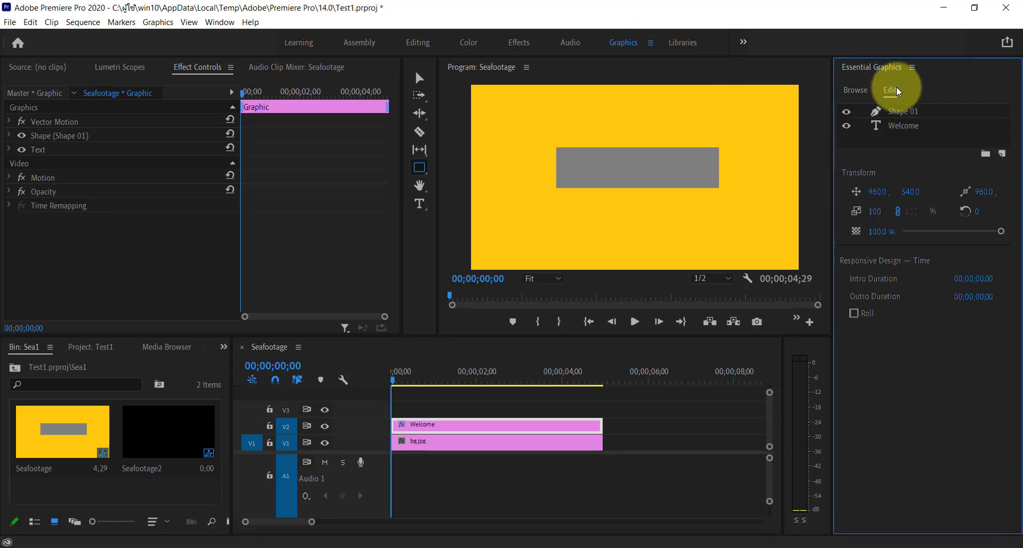
{"action": "left_click", "coordinate": [551, 430]}
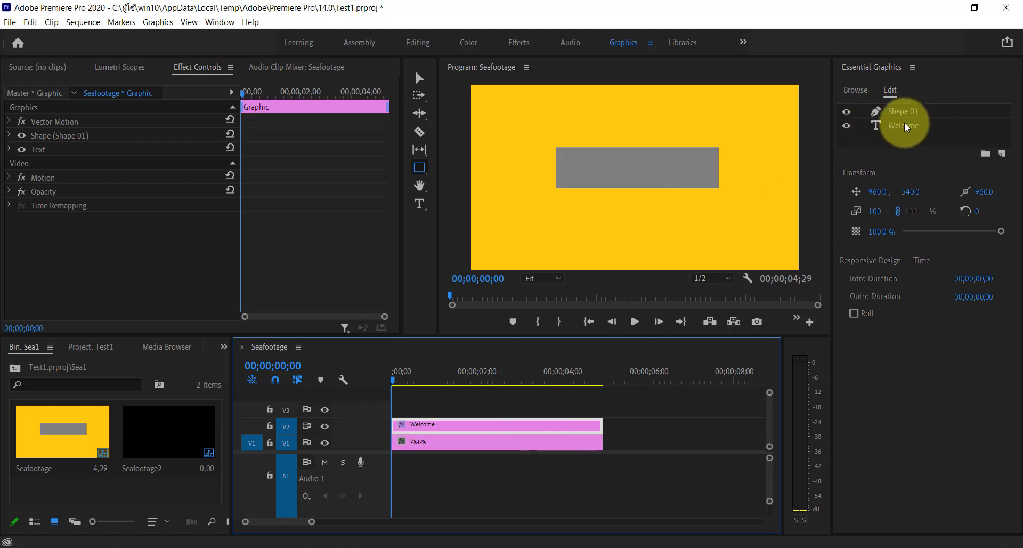
{"action": "left_click", "coordinate": [905, 126]}
{"action": "left_click", "coordinate": [904, 112]}
{"action": "left_click", "coordinate": [909, 128]}
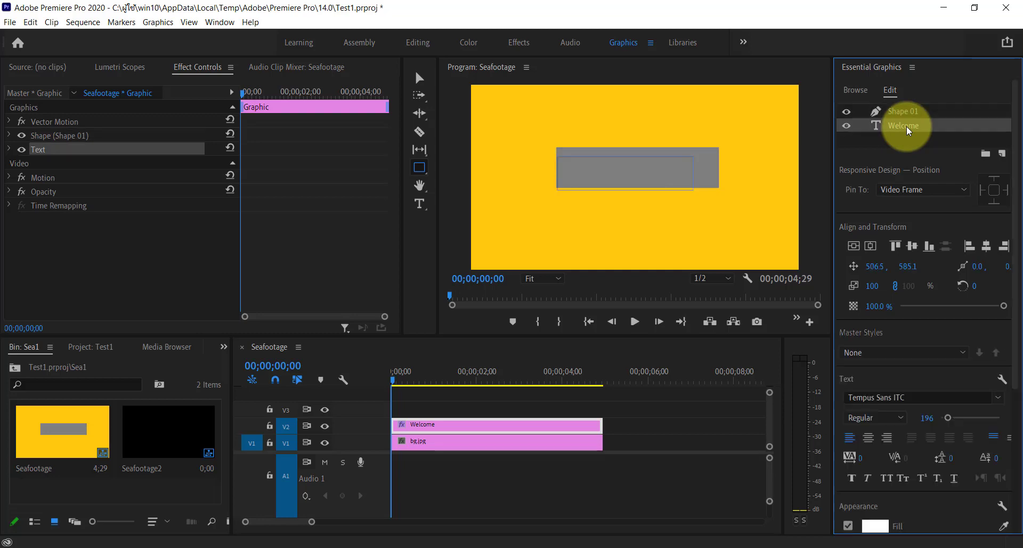
{"action": "left_click", "coordinate": [905, 111]}
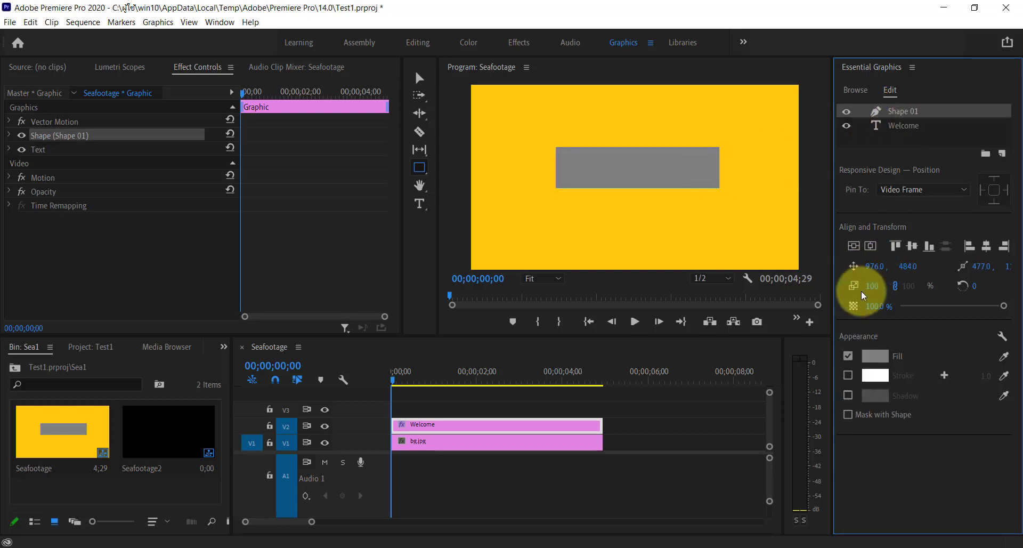
{"action": "left_click", "coordinate": [848, 416]}
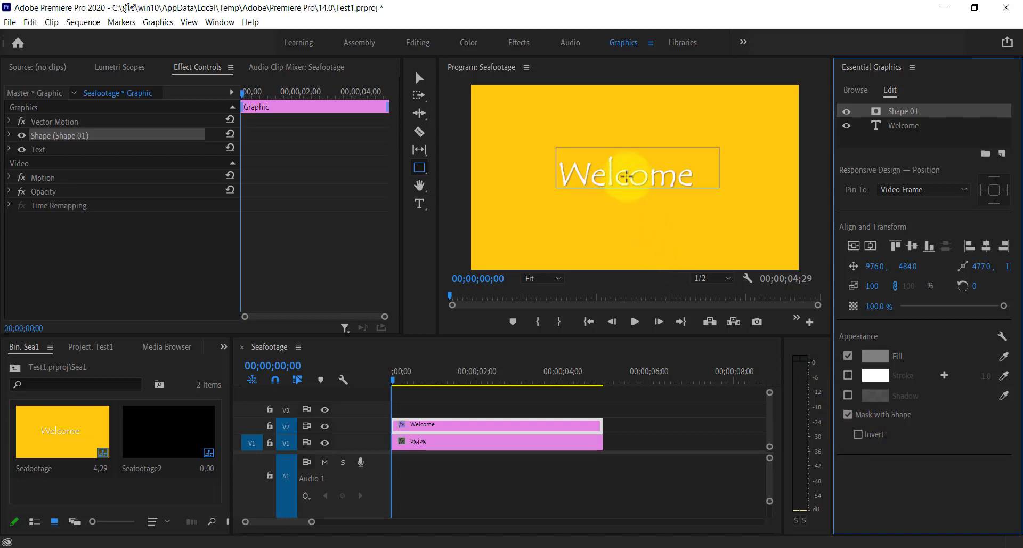
Keyframe the Welcome text's Position so it starts below the mask and rises into view by 00;00;00;28
{"action": "left_click", "coordinate": [5, 150]}
{"action": "left_click", "coordinate": [8, 149]}
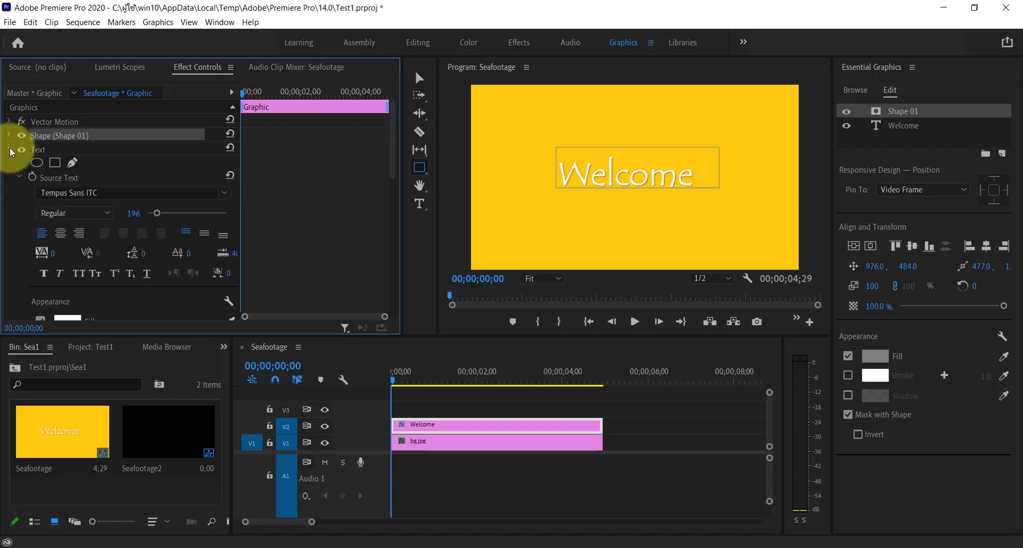
{"action": "left_click", "coordinate": [53, 150]}
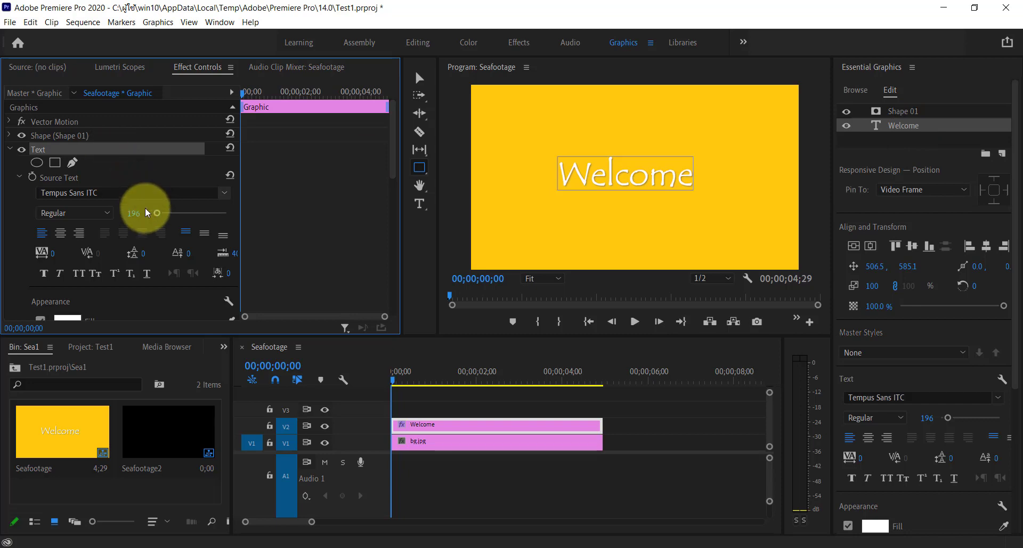
{"action": "scroll", "coordinate": [146, 213], "scroll_direction": "down", "scroll_amount": 5}
{"action": "scroll", "coordinate": [144, 221], "scroll_direction": "down", "scroll_amount": 3}
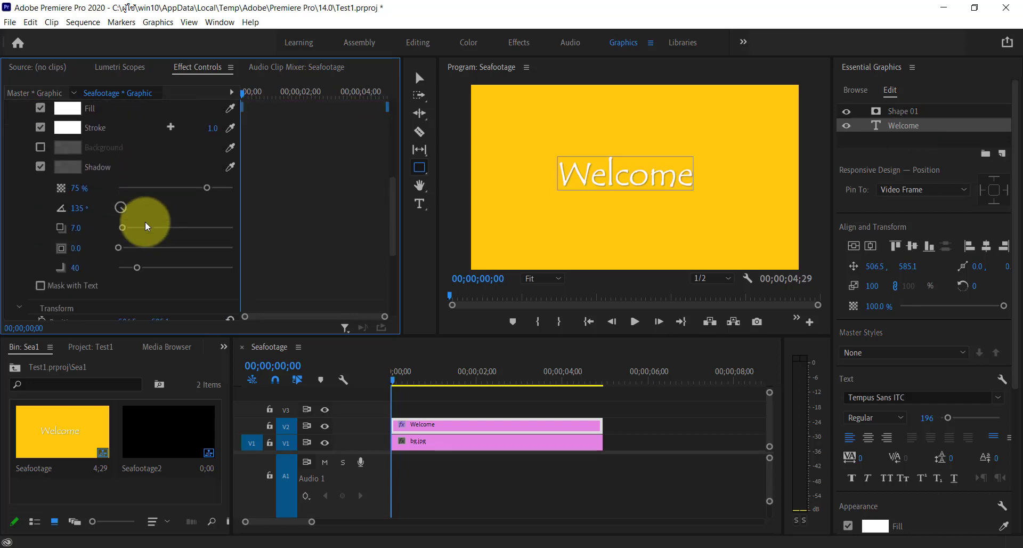
{"action": "scroll", "coordinate": [144, 221], "scroll_direction": "down", "scroll_amount": 2}
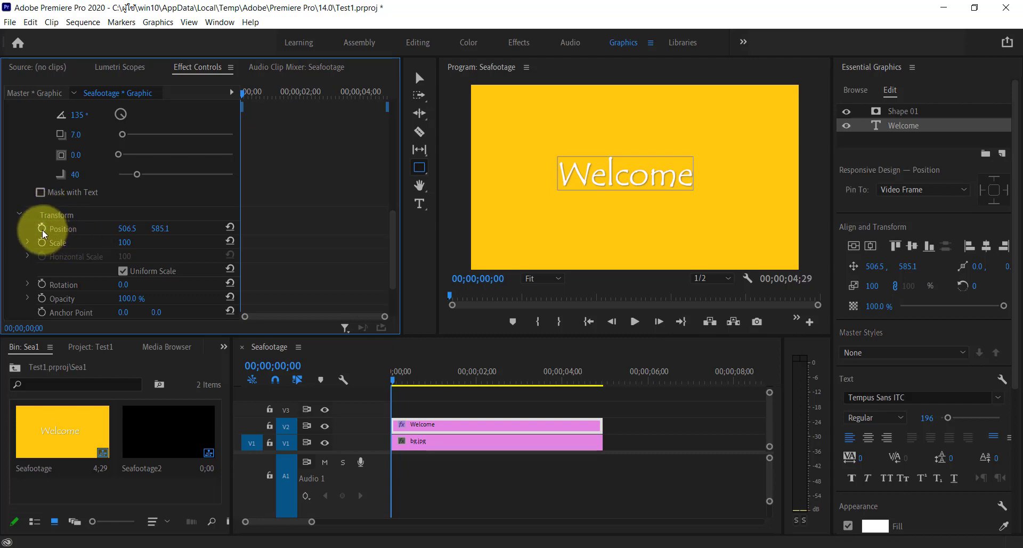
{"action": "left_click", "coordinate": [41, 229]}
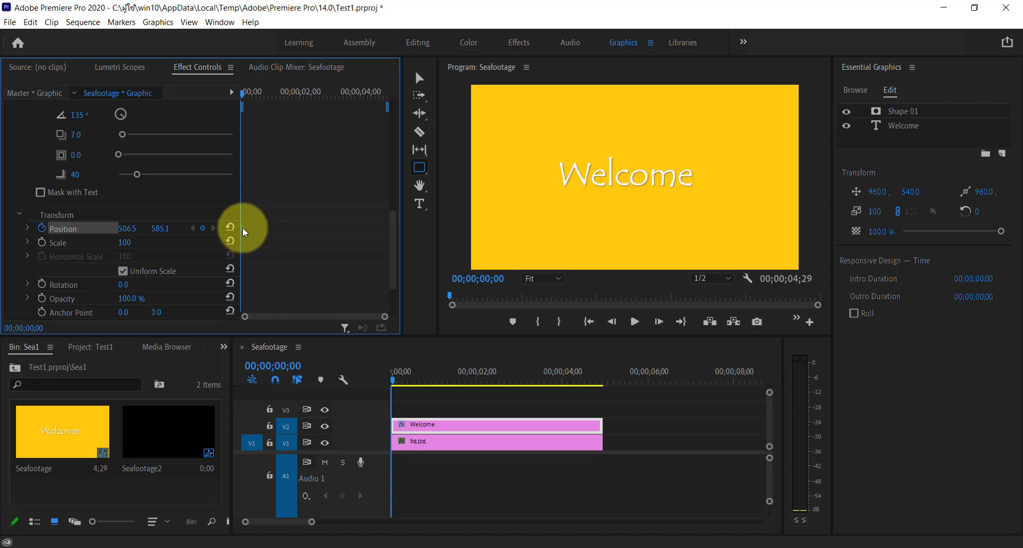
{"action": "left_click_drag", "start_coordinate": [244, 232], "coordinate": [287, 231]}
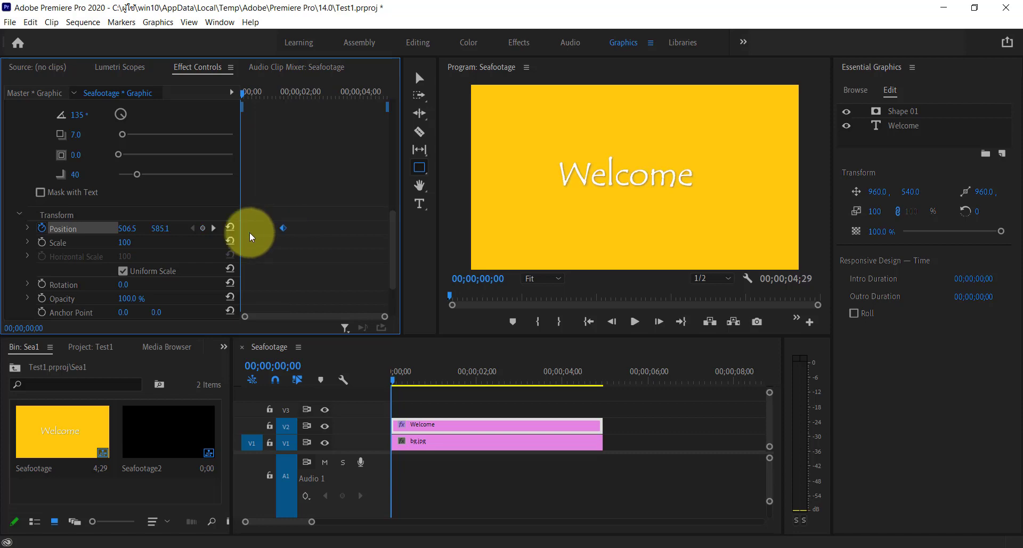
{"action": "left_click_drag", "start_coordinate": [160, 228], "coordinate": [302, 233]}
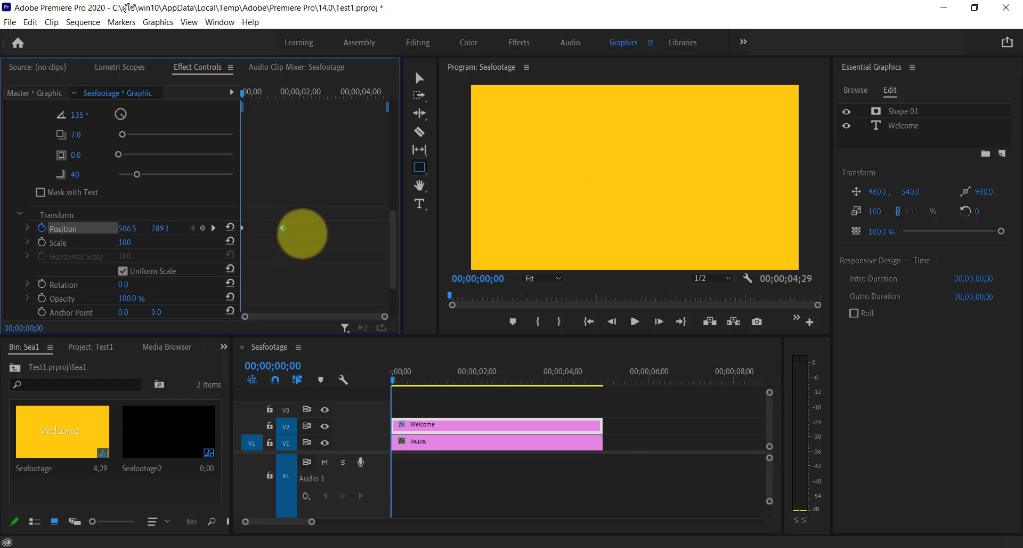
{"action": "mouse_move", "coordinate": [245, 94]}
{"action": "left_mouse_down"}
{"action": "mouse_move", "coordinate": [299, 103]}
{"action": "mouse_move", "coordinate": [208, 104]}
{"action": "left_mouse_up"}
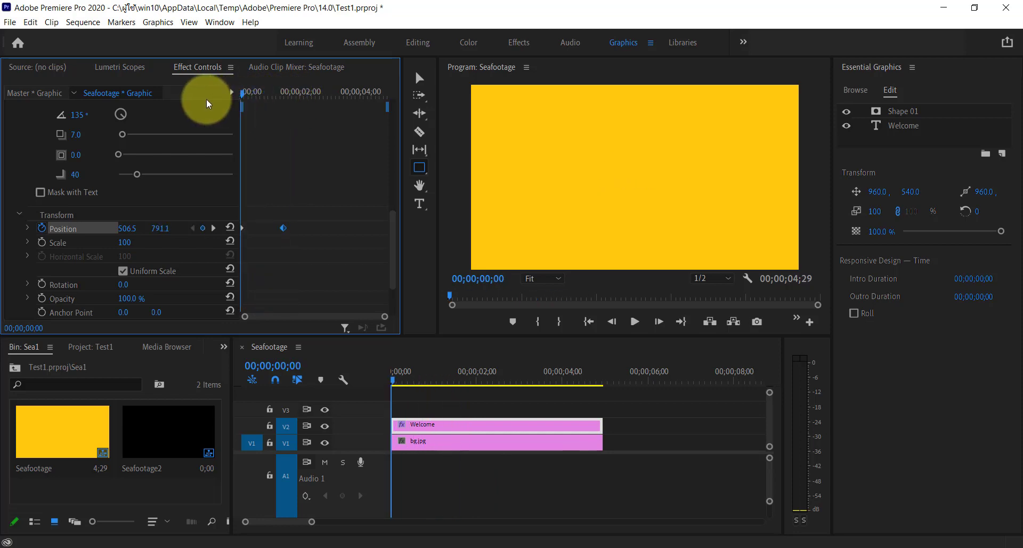
Drag the Position keyframe's Bezier handle for a decelerating slide-in and preview the animation
{"action": "left_click", "coordinate": [27, 228]}
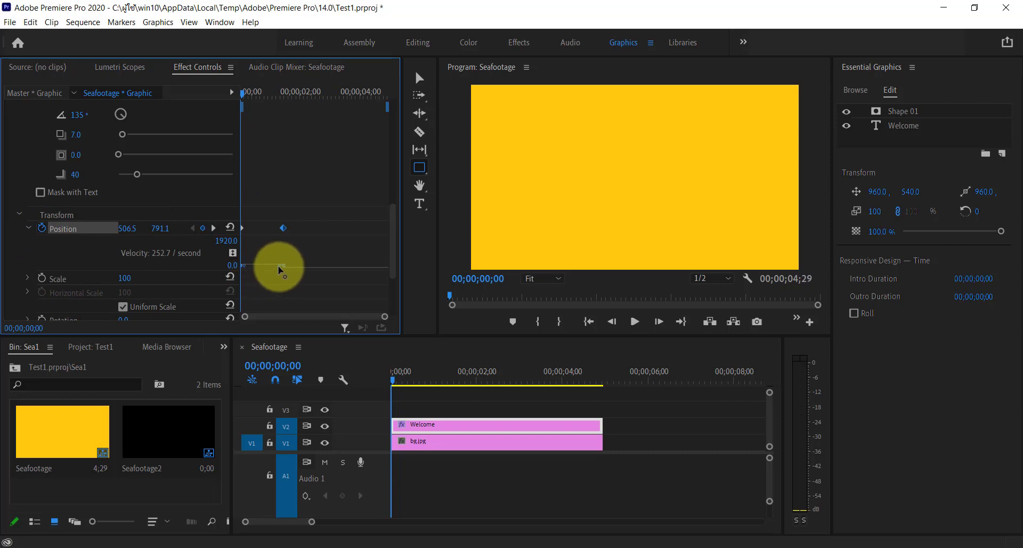
{"action": "left_click_drag", "start_coordinate": [279, 269], "coordinate": [251, 273]}
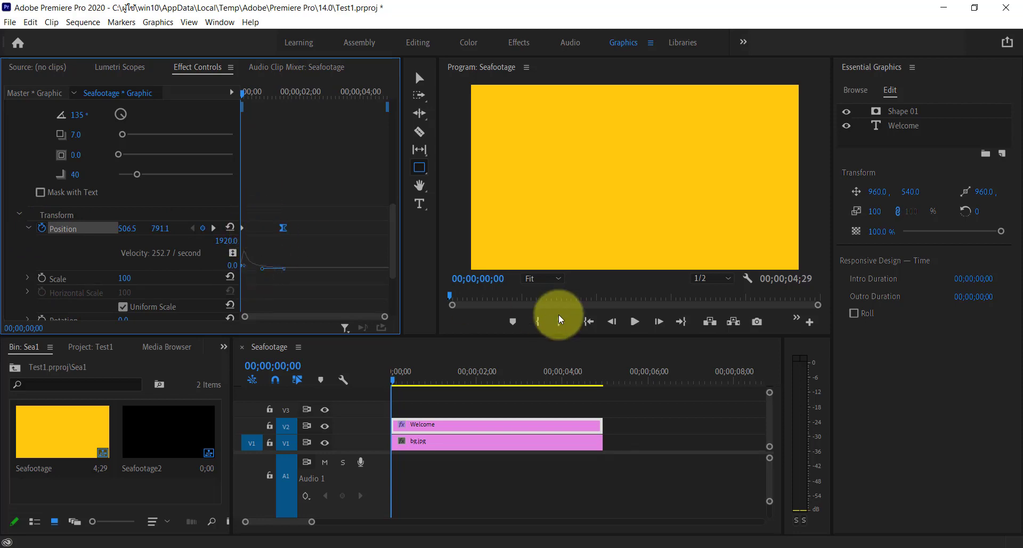
{"action": "left_click", "coordinate": [634, 323]}
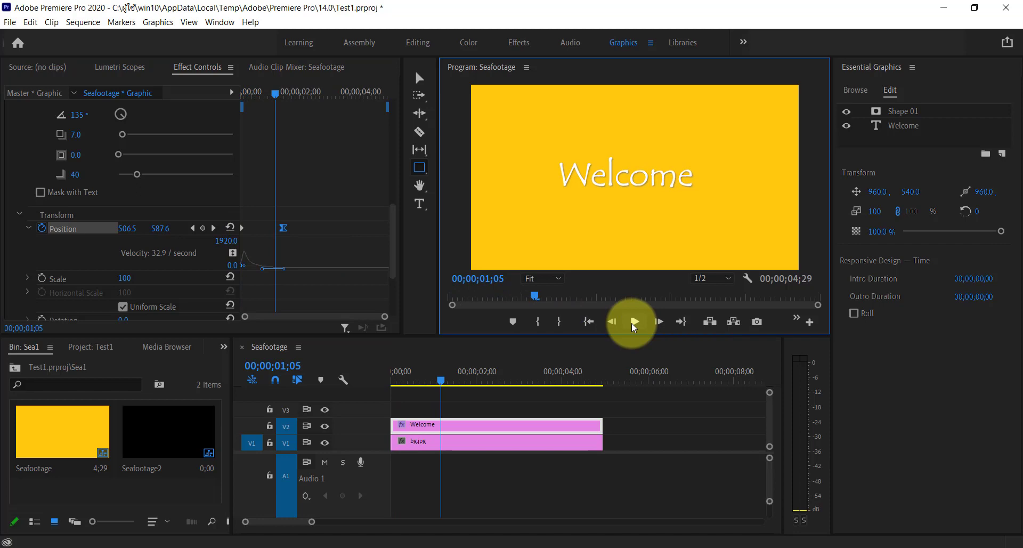
Return to the Assembly workspace and check the Welcome clip on the timeline
{"action": "left_click", "coordinate": [360, 46]}
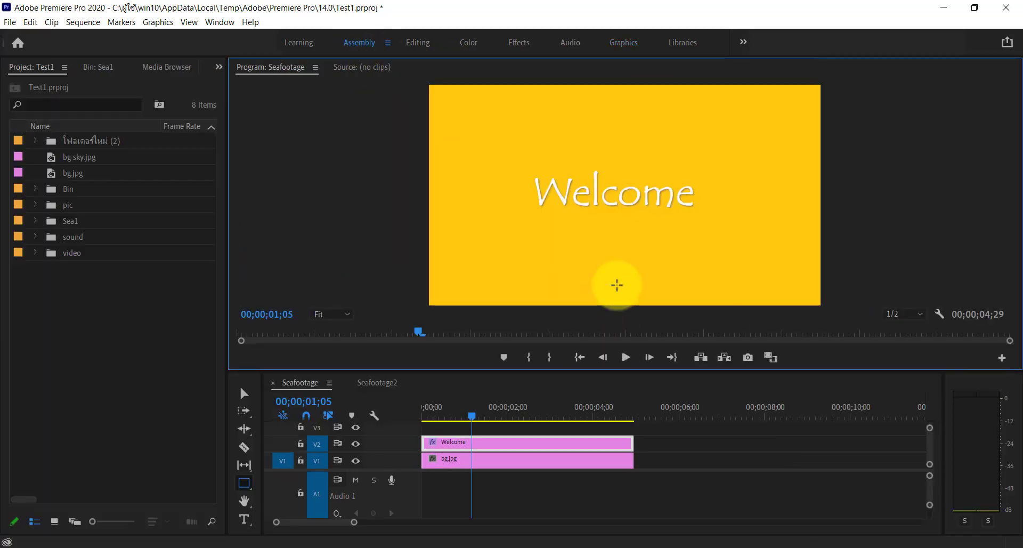
{"action": "left_click", "coordinate": [596, 519]}
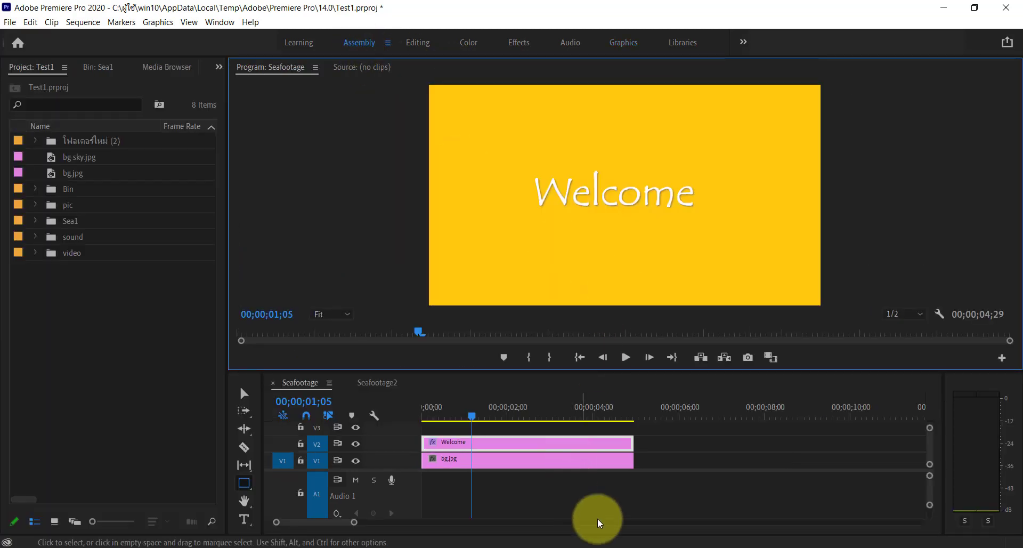
{"action": "left_click", "coordinate": [634, 504]}
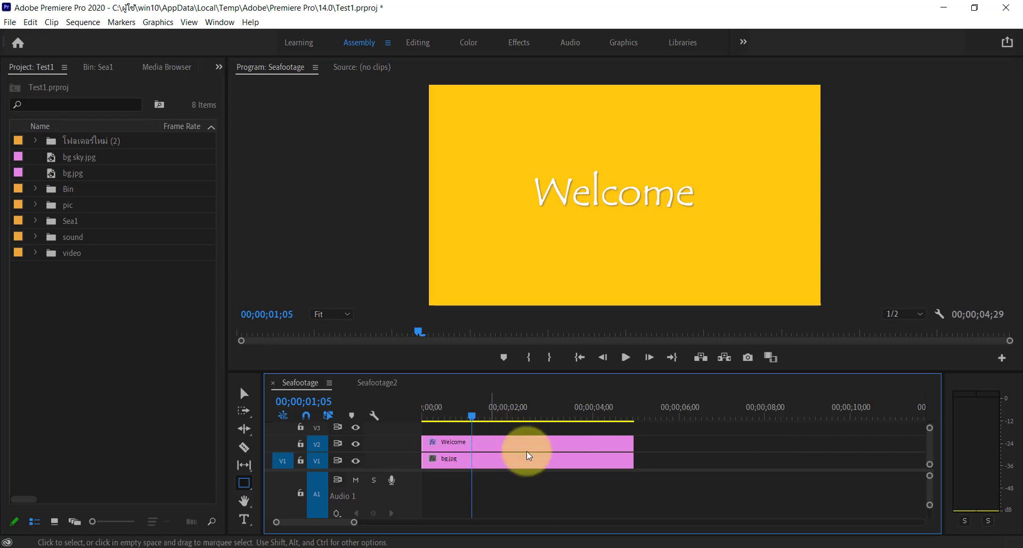
{"action": "left_click", "coordinate": [592, 444]}
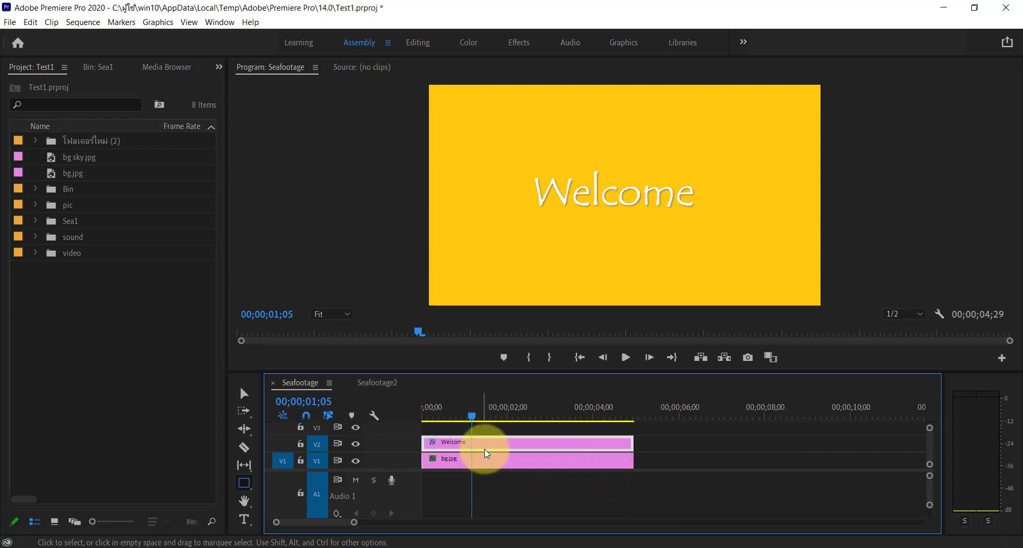
{"action": "left_click", "coordinate": [660, 481]}
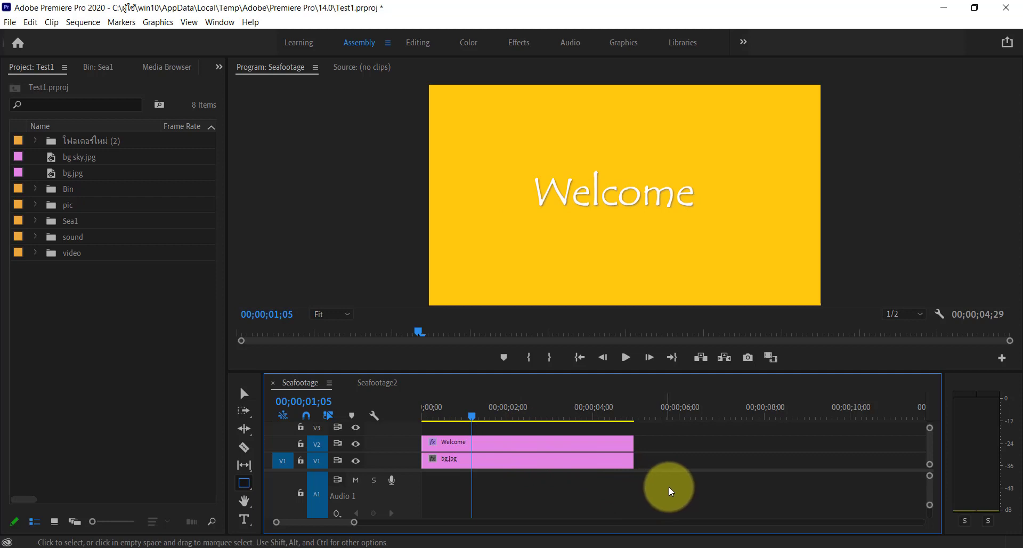
Type a 'My Video' title below Welcome, then switch to the Graphics workspace
{"action": "left_click", "coordinate": [243, 519]}
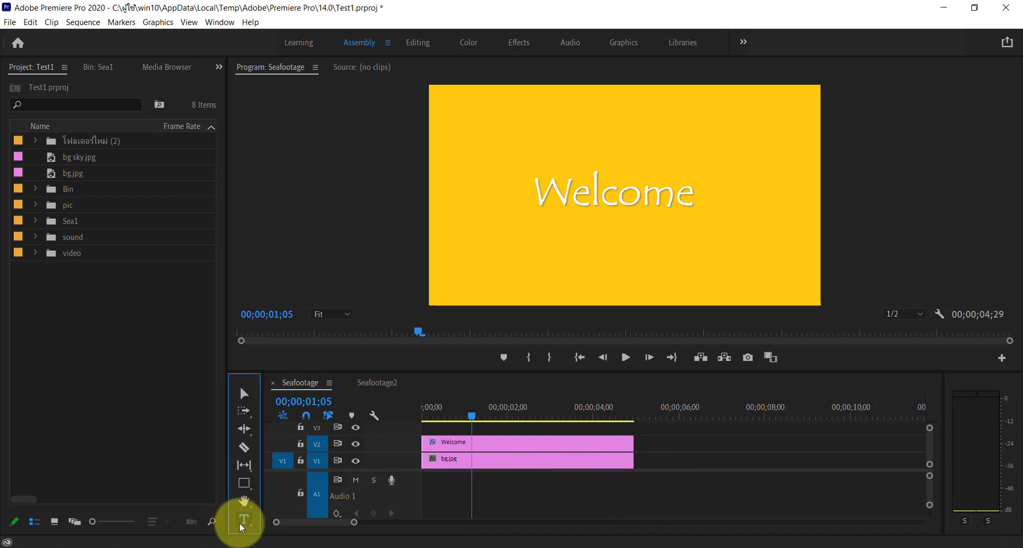
{"action": "left_click", "coordinate": [549, 239]}
{"action": "type", "text": "My V"}
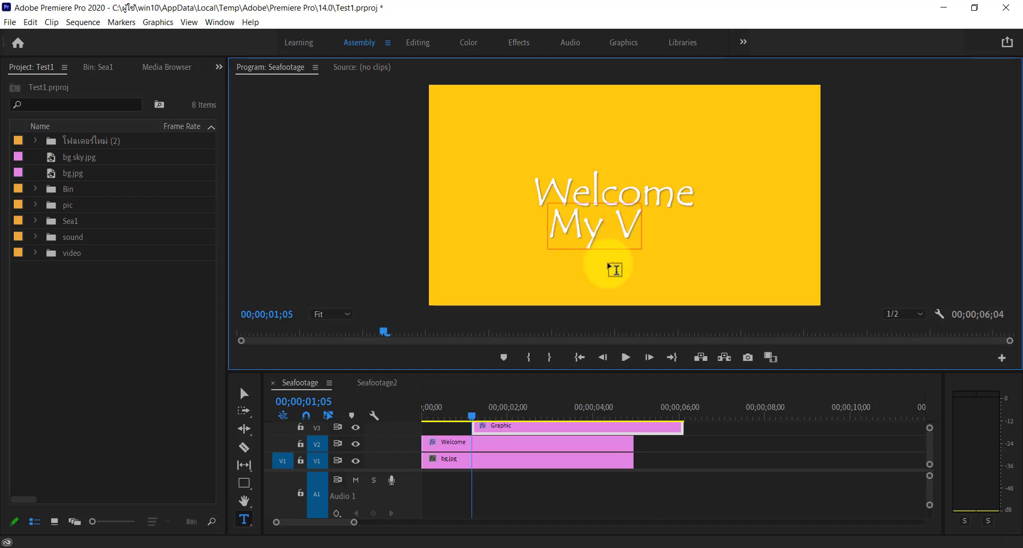
{"action": "type", "text": "ideo"}
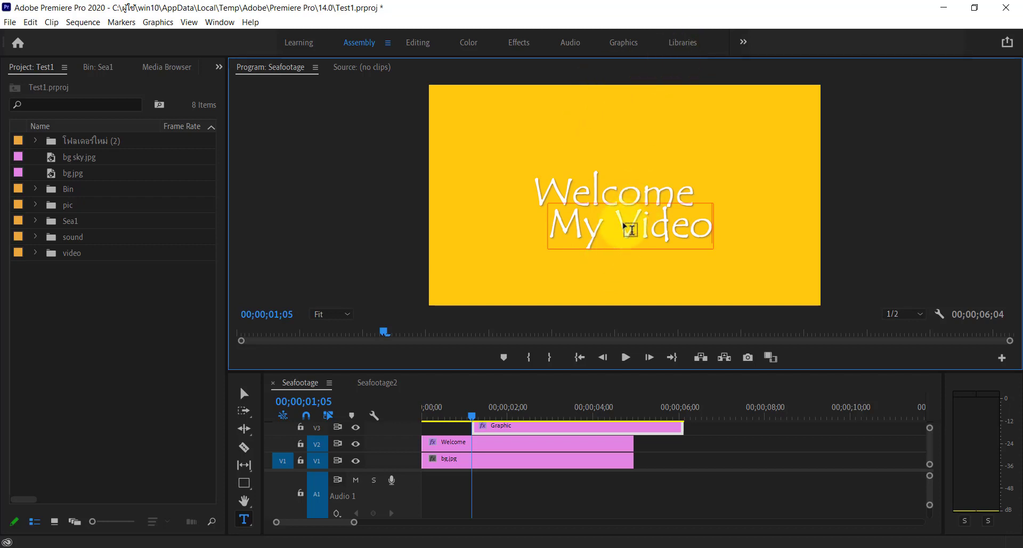
{"action": "left_click", "coordinate": [620, 41]}
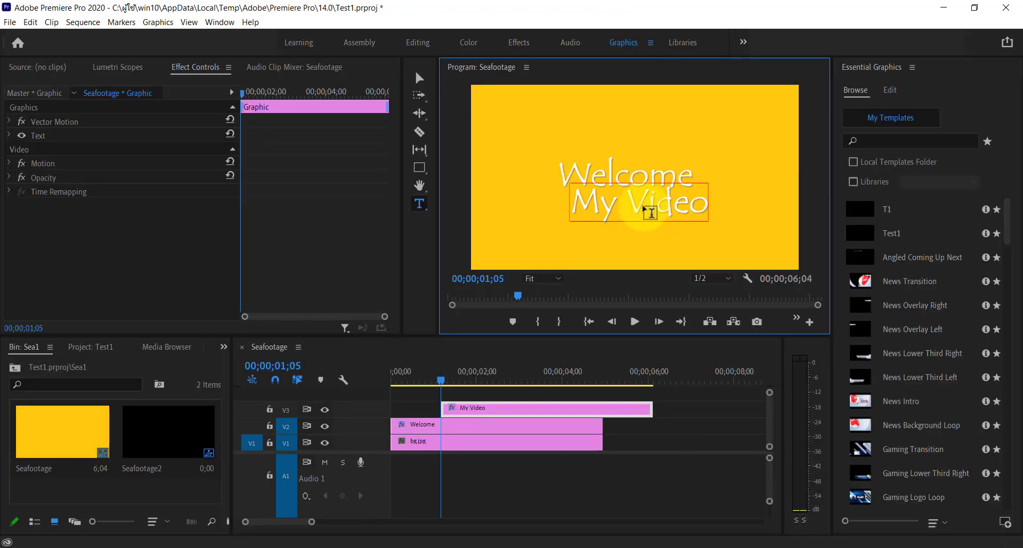
Select the My Video text layer, set its font size to 108, and go back to Assembly
{"action": "left_click", "coordinate": [890, 91]}
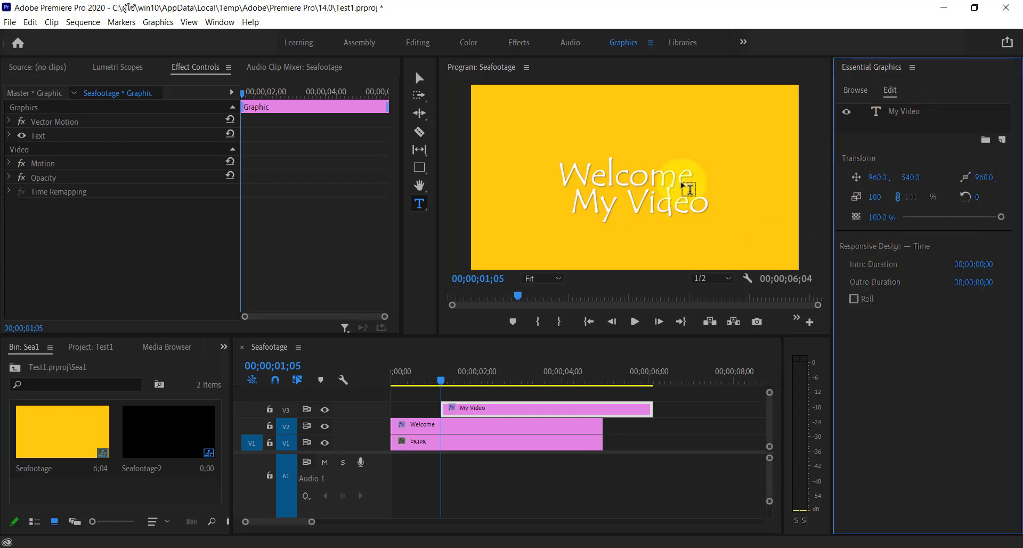
{"action": "left_click", "coordinate": [852, 90]}
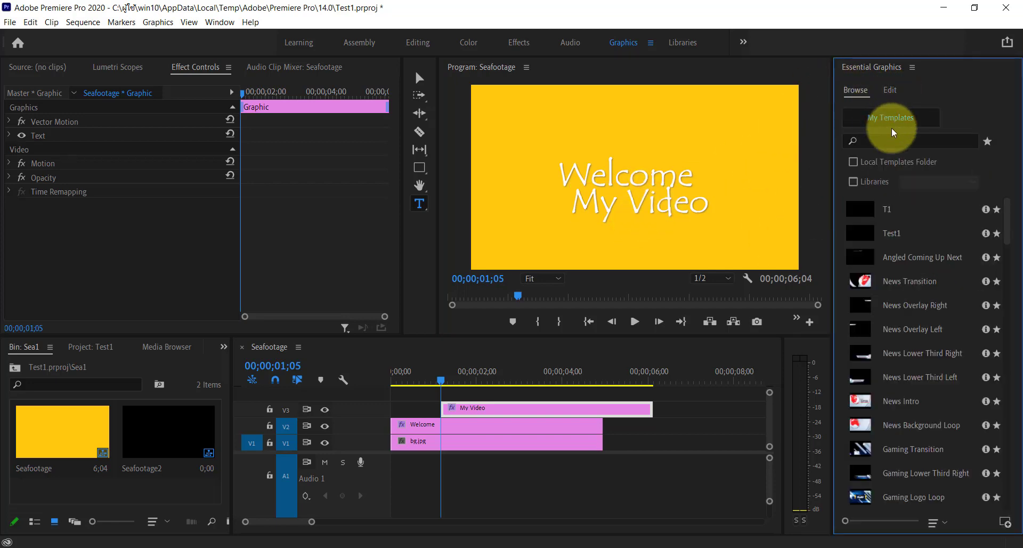
{"action": "left_click", "coordinate": [890, 90]}
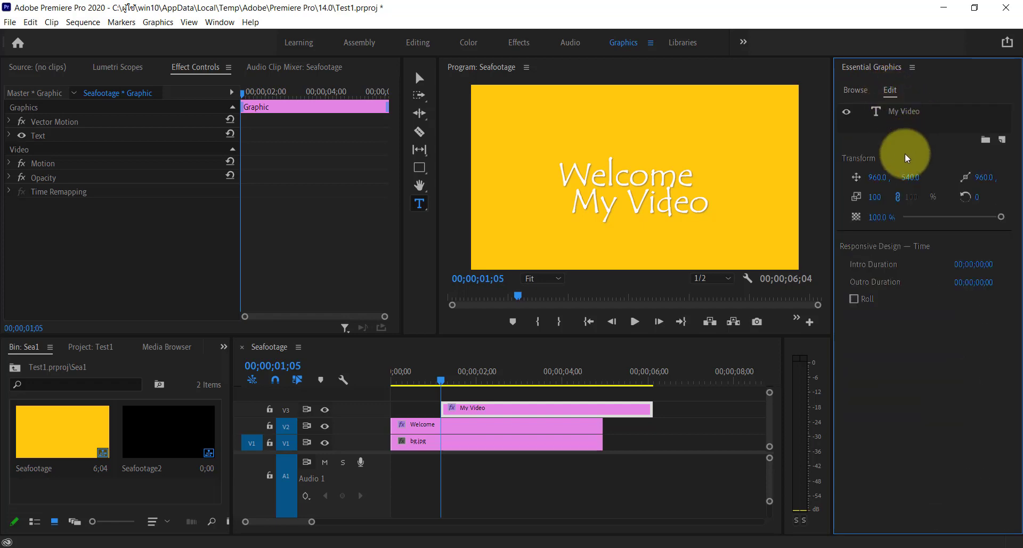
{"action": "left_click", "coordinate": [598, 410]}
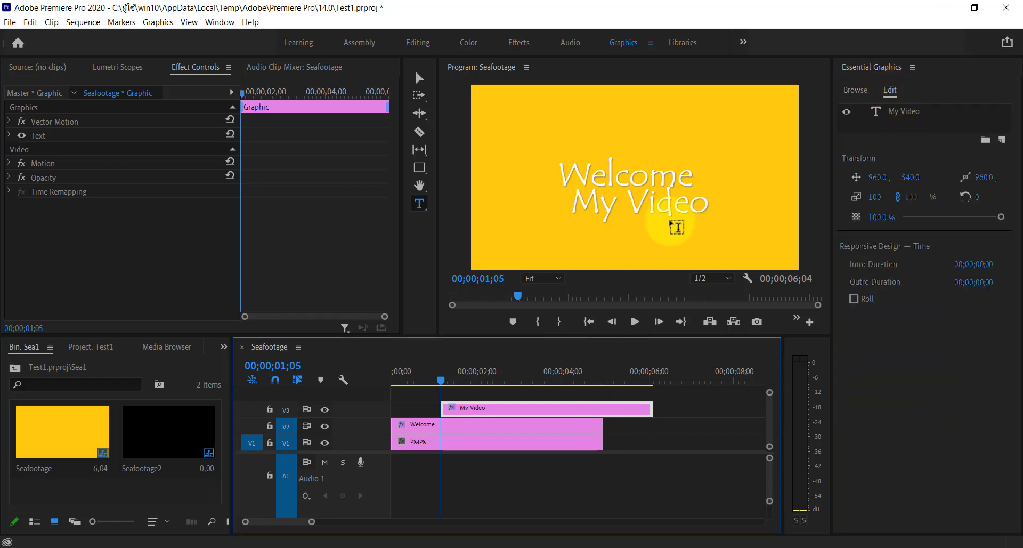
{"action": "left_click", "coordinate": [900, 110]}
{"action": "left_click_drag", "start_coordinate": [945, 409], "coordinate": [943, 406]}
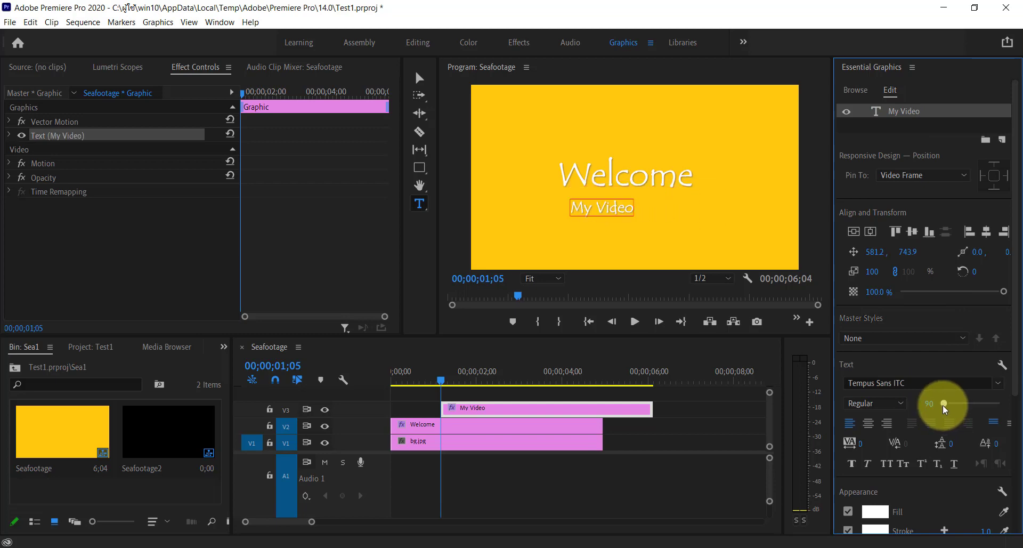
{"action": "left_click_drag", "start_coordinate": [944, 409], "coordinate": [946, 406]}
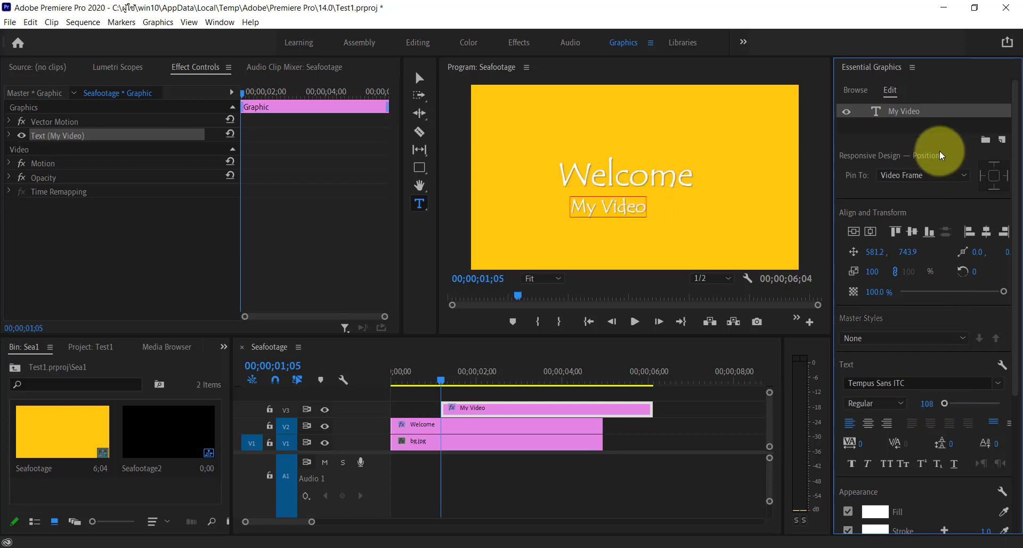
{"action": "left_click", "coordinate": [365, 43]}
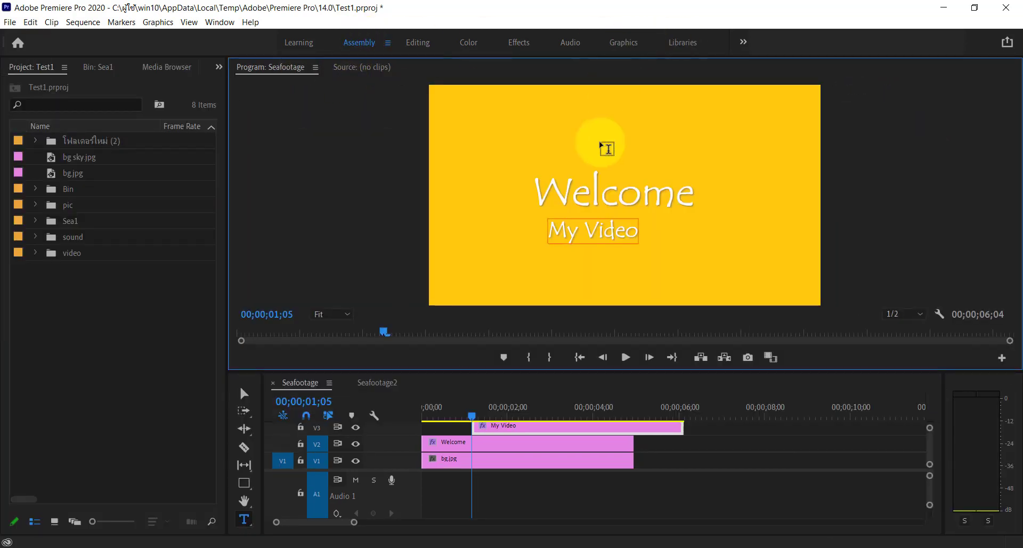
Move My Video up snugly under Welcome and drag its V3 clip earlier
{"action": "left_click", "coordinate": [251, 397]}
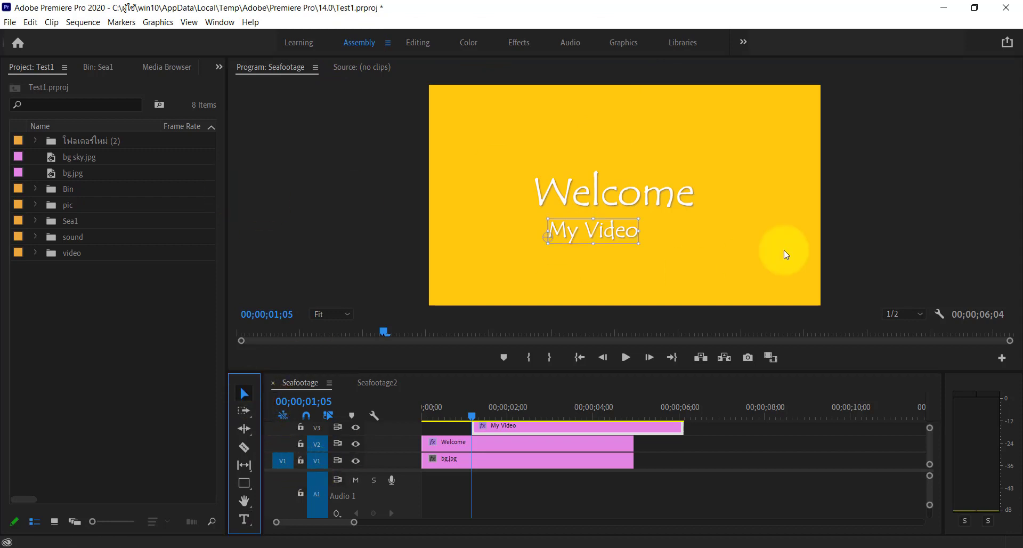
{"action": "left_click_drag", "start_coordinate": [602, 234], "coordinate": [589, 225]}
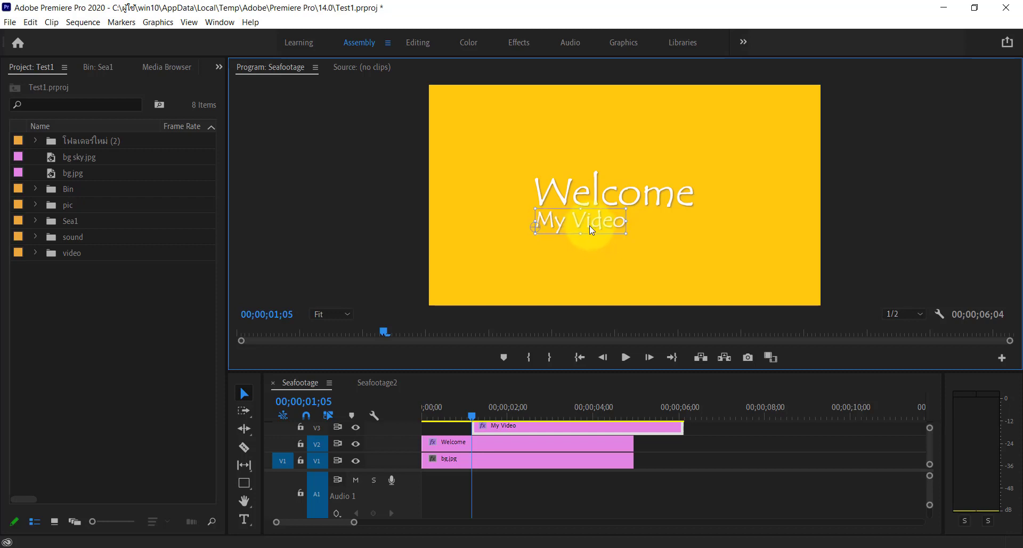
{"action": "left_click", "coordinate": [538, 429]}
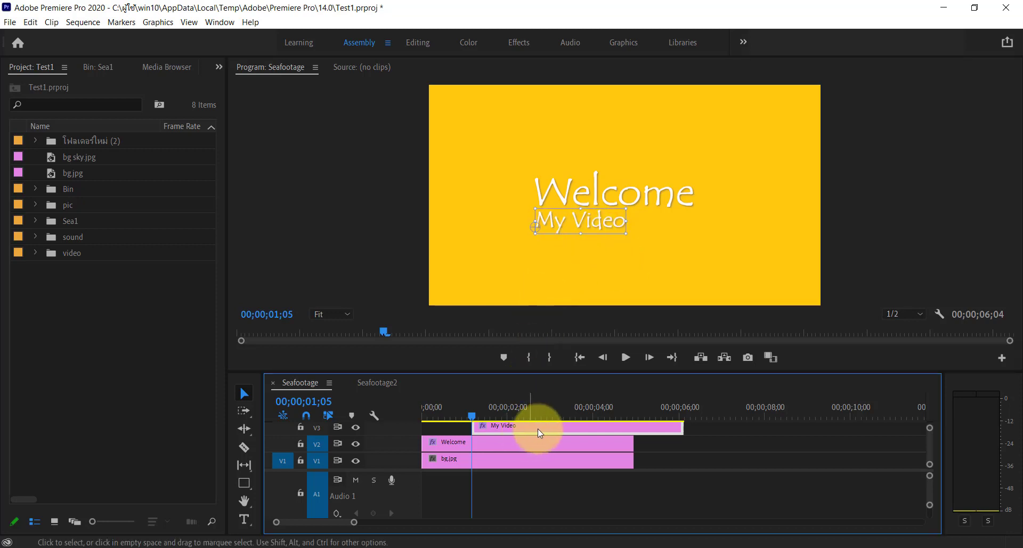
{"action": "left_click_drag", "start_coordinate": [520, 432], "coordinate": [419, 419]}
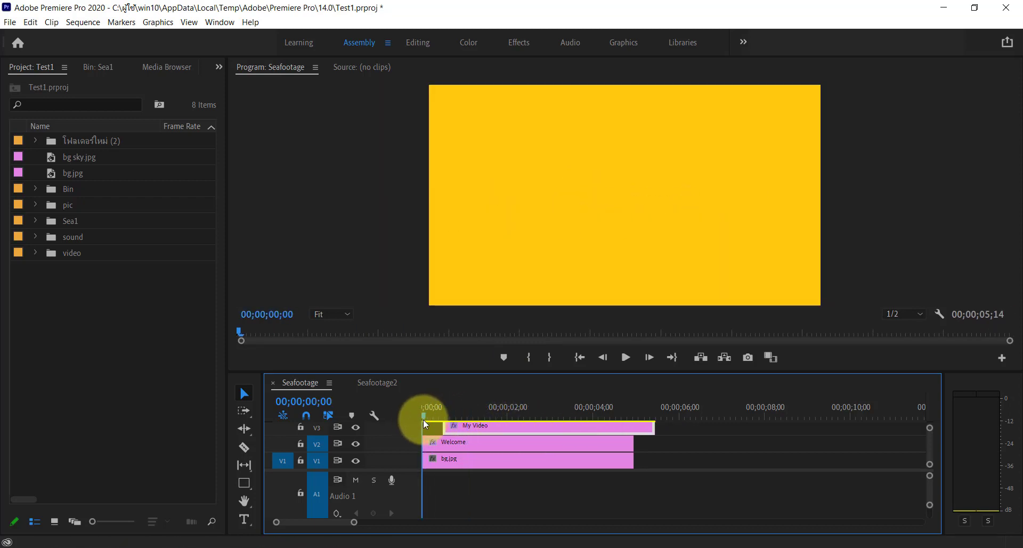
Snap the My Video clip's start to the playhead near 1s and trim its end to 04;29
{"action": "left_click_drag", "start_coordinate": [425, 423], "coordinate": [456, 425]}
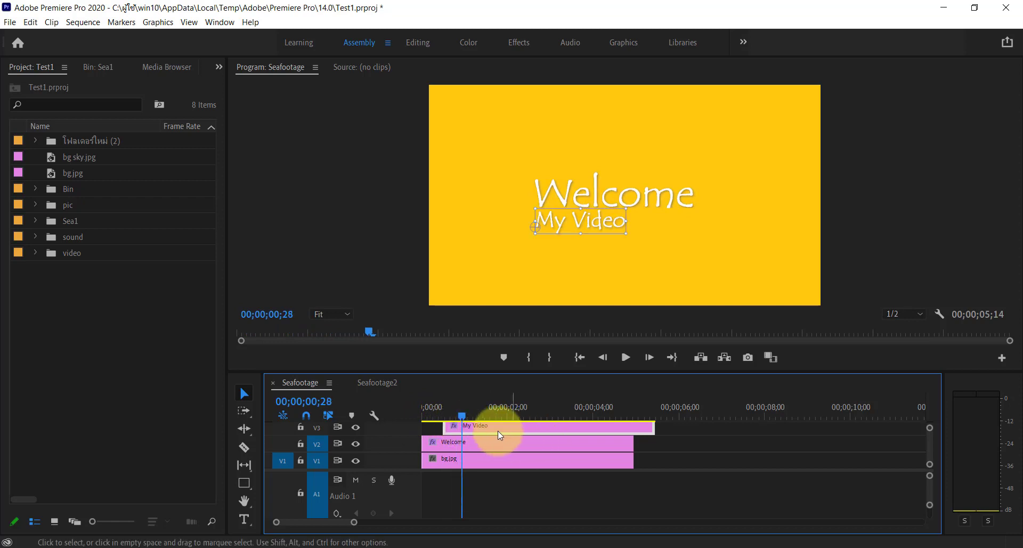
{"action": "left_click_drag", "start_coordinate": [457, 424], "coordinate": [524, 434]}
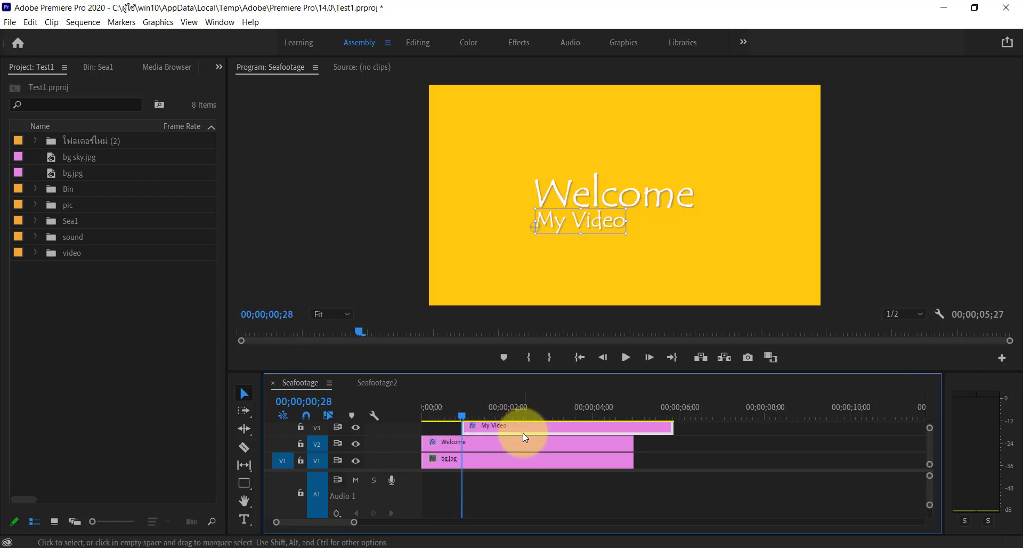
{"action": "left_click_drag", "start_coordinate": [673, 425], "coordinate": [633, 426]}
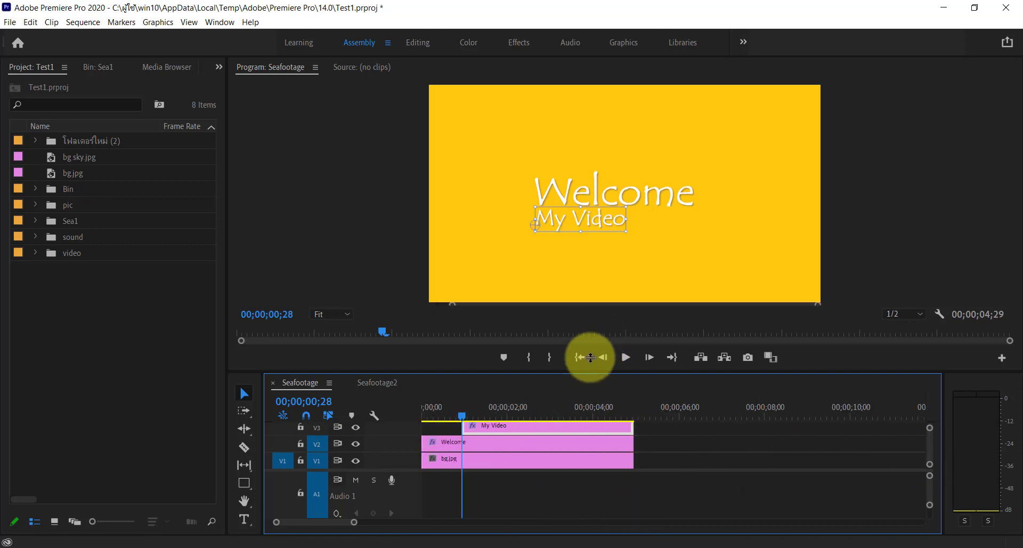
Enlarge the timeline and scrub to fine-tune where the My Video subtitle first appears
{"action": "left_click_drag", "start_coordinate": [590, 372], "coordinate": [589, 346]}
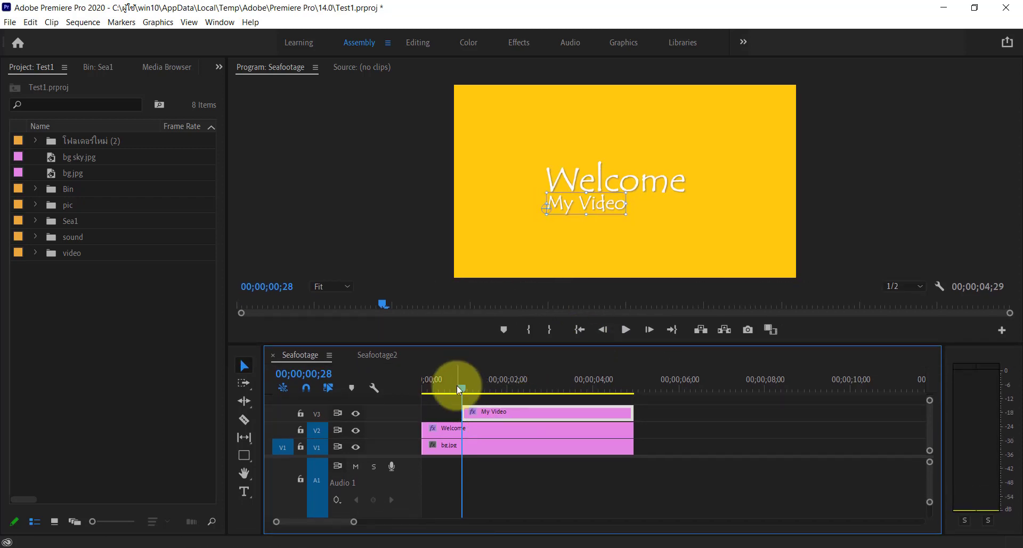
{"action": "mouse_move", "coordinate": [459, 389]}
{"action": "left_mouse_down"}
{"action": "mouse_move", "coordinate": [428, 393]}
{"action": "mouse_move", "coordinate": [463, 389]}
{"action": "mouse_move", "coordinate": [488, 413]}
{"action": "left_mouse_up"}
{"action": "left_click", "coordinate": [495, 412]}
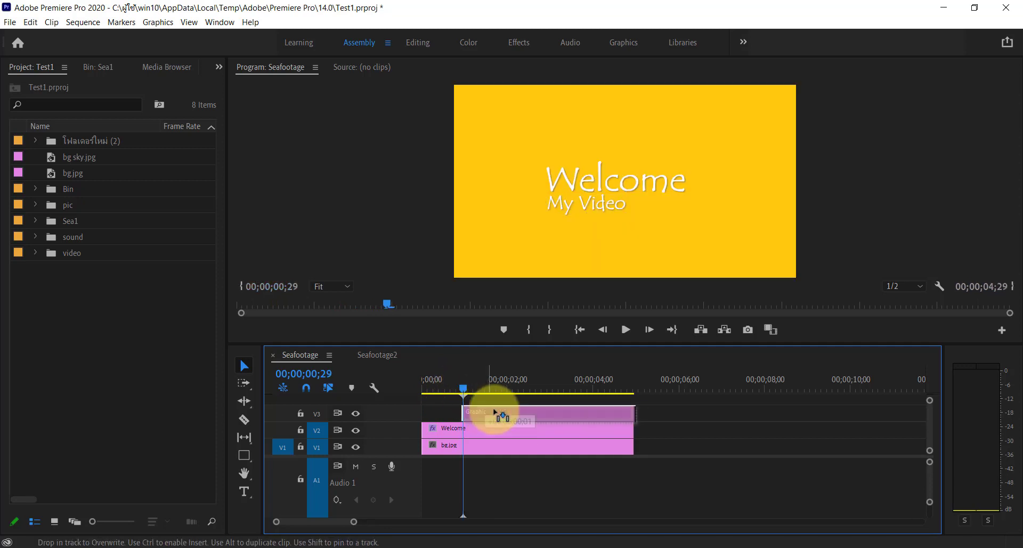
{"action": "mouse_move", "coordinate": [457, 392]}
{"action": "left_mouse_down"}
{"action": "mouse_move", "coordinate": [438, 393]}
{"action": "mouse_move", "coordinate": [470, 393]}
{"action": "left_mouse_up"}
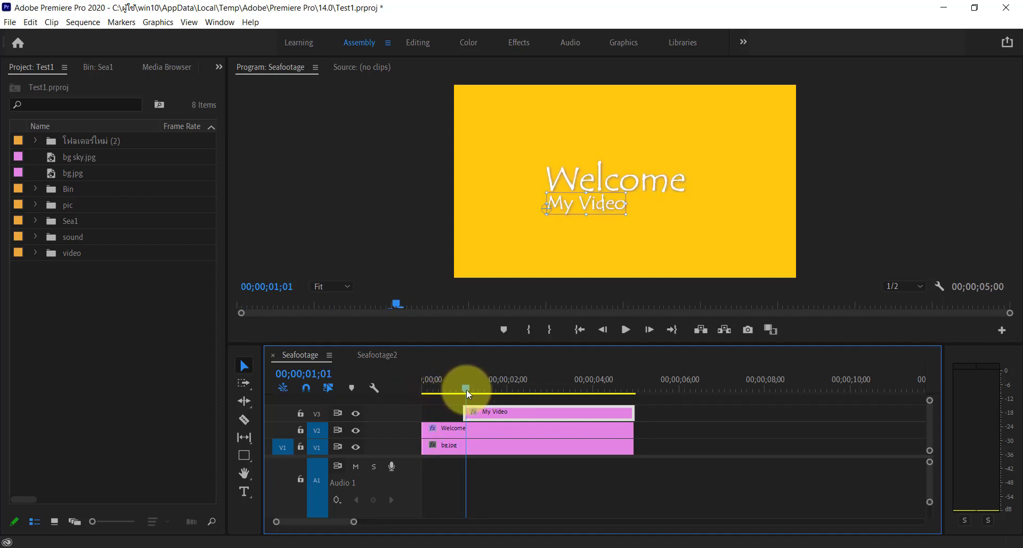
{"action": "left_click_drag", "start_coordinate": [472, 394], "coordinate": [466, 393]}
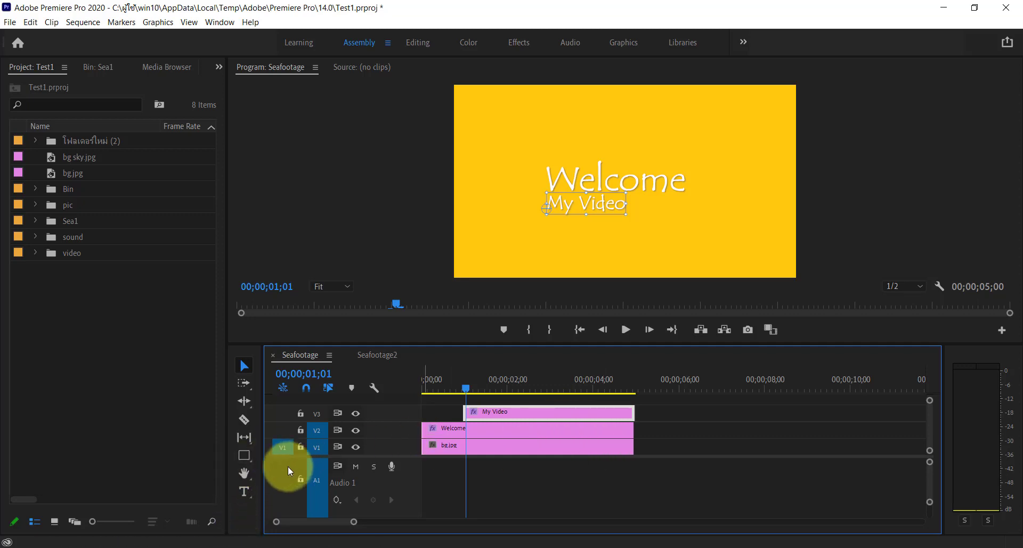
Draw a rectangle over the My Video text, nudge it slightly left, then return to the Graphics workspace
{"action": "left_click", "coordinate": [242, 456]}
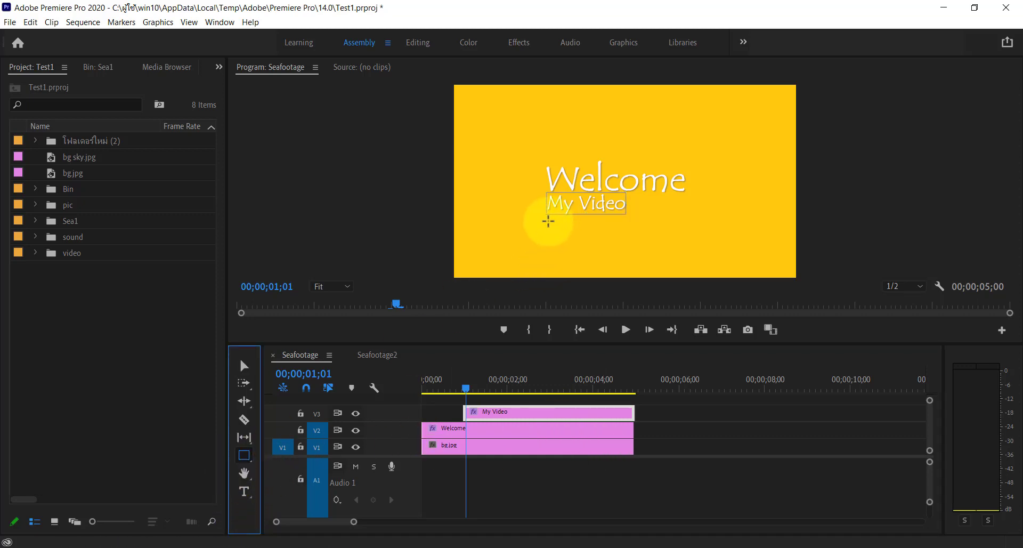
{"action": "left_click_drag", "start_coordinate": [548, 219], "coordinate": [614, 199]}
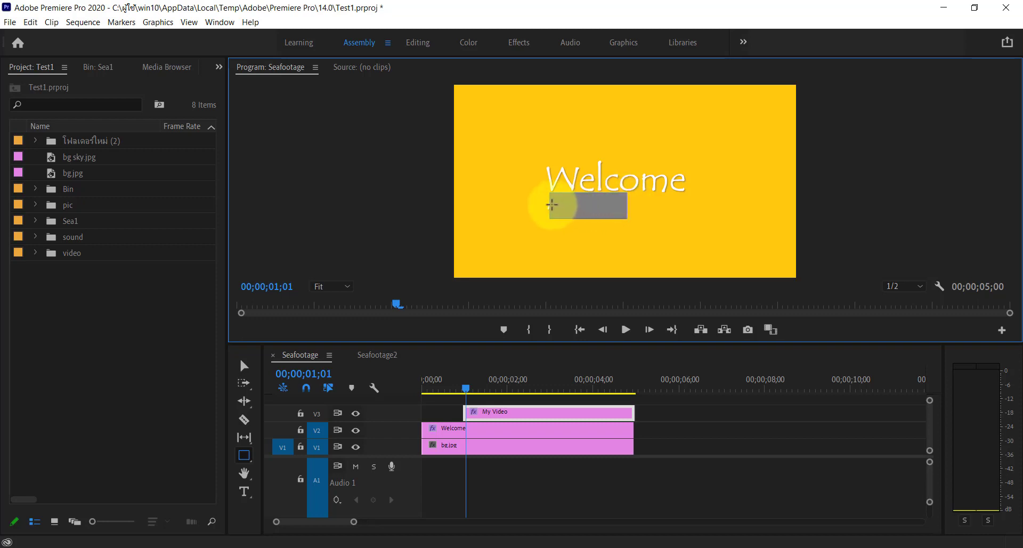
{"action": "left_click", "coordinate": [244, 365]}
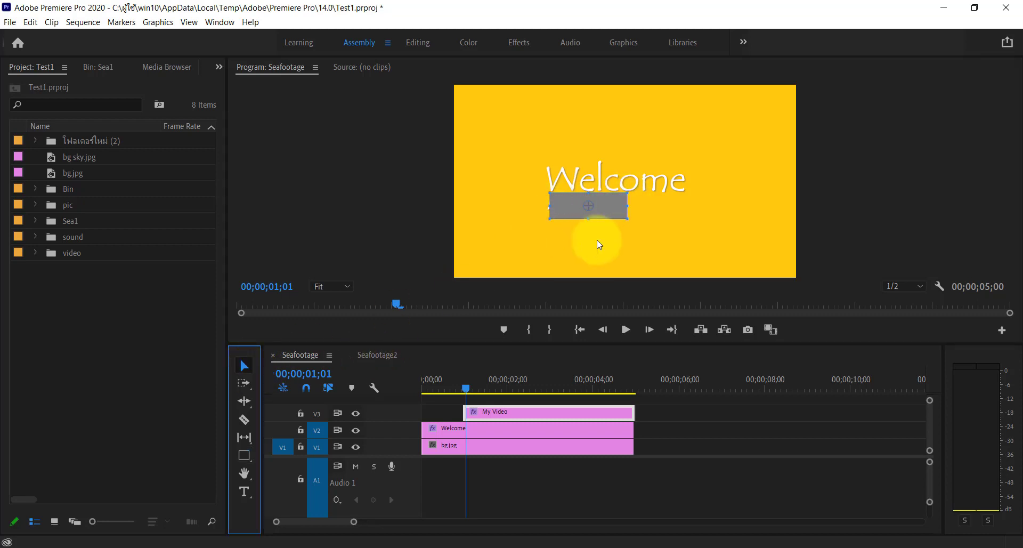
{"action": "left_click_drag", "start_coordinate": [549, 205], "coordinate": [546, 207]}
{"action": "left_click", "coordinate": [605, 240]}
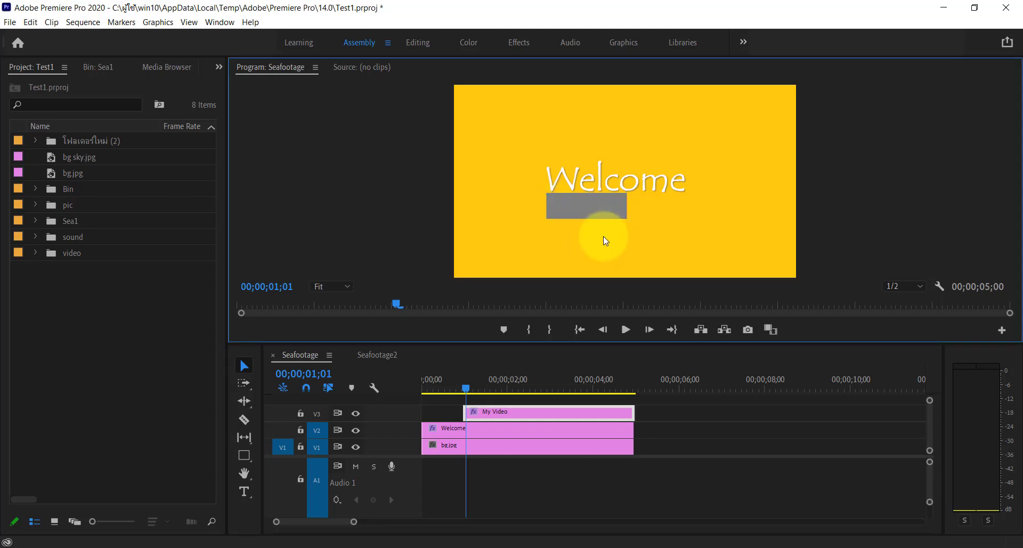
{"action": "left_click", "coordinate": [626, 47]}
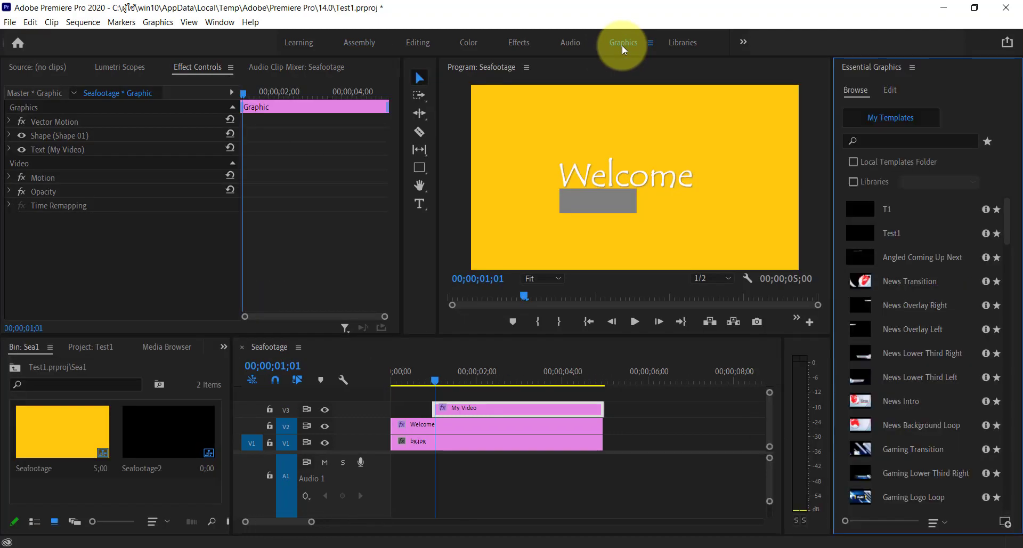
In the My Video graphic, turn on Mask with Shape for Shape 01
{"action": "left_click", "coordinate": [884, 91]}
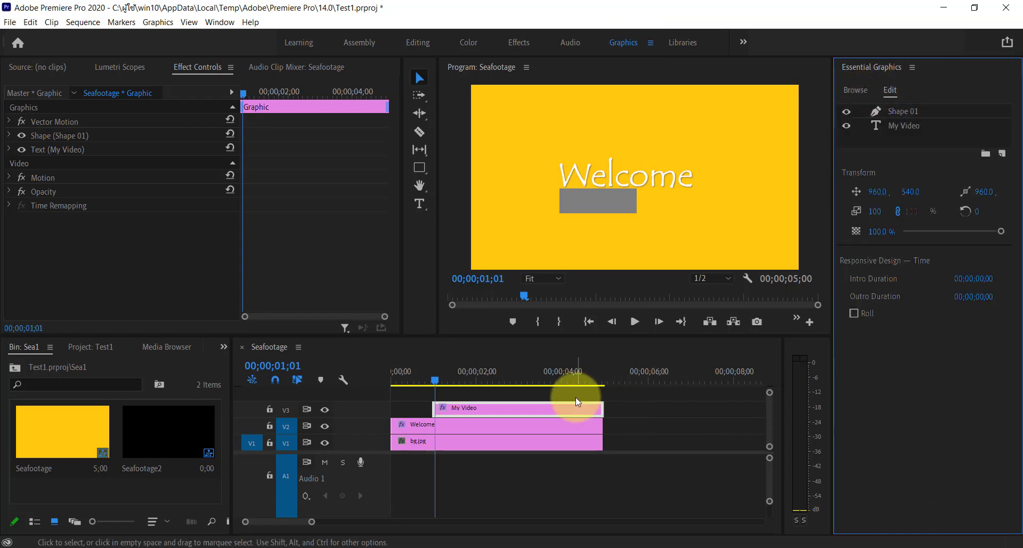
{"action": "left_click", "coordinate": [570, 411]}
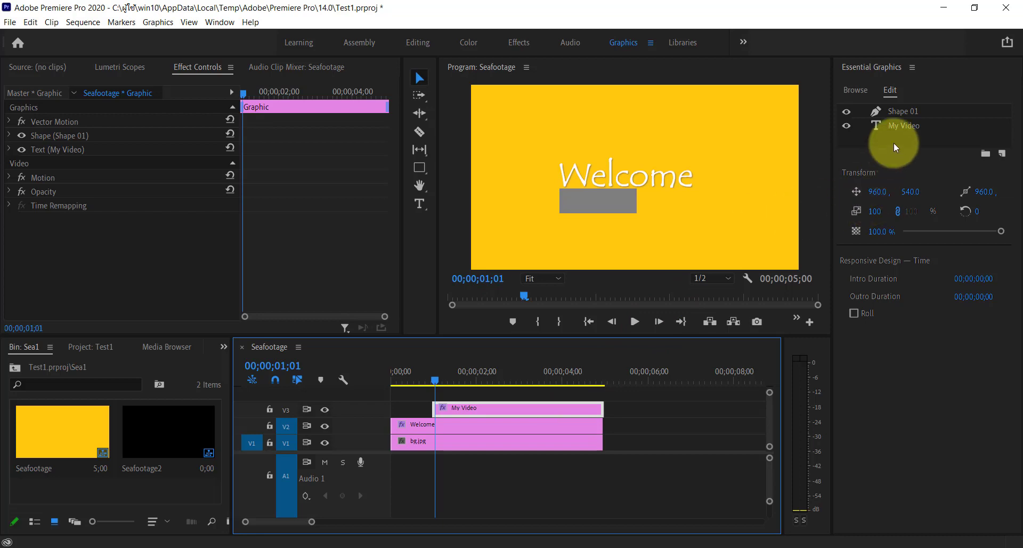
{"action": "left_click", "coordinate": [902, 113]}
{"action": "left_click", "coordinate": [847, 414]}
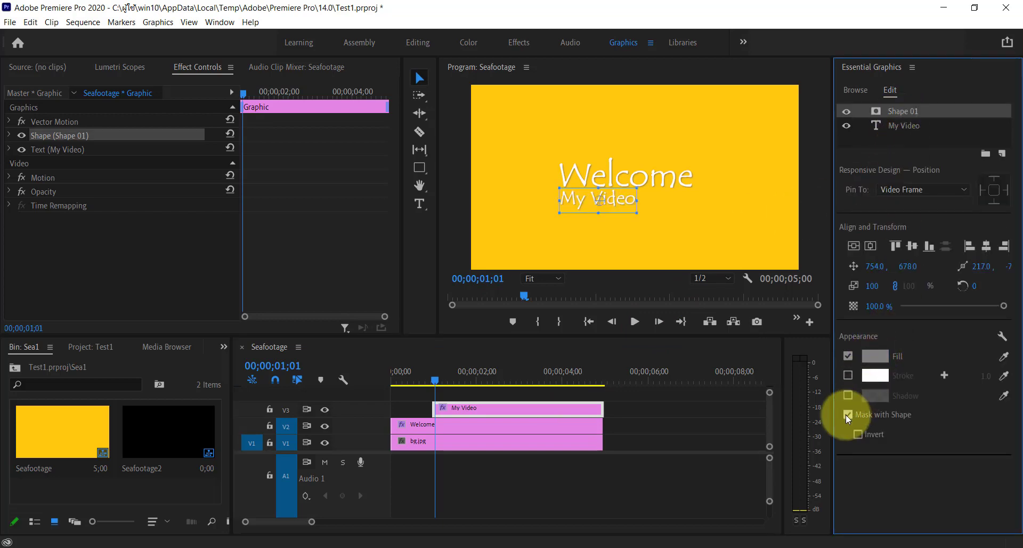
Select the My Video text layer and bring its Transform settings into view
{"action": "left_click", "coordinate": [10, 149]}
{"action": "left_click", "coordinate": [57, 150]}
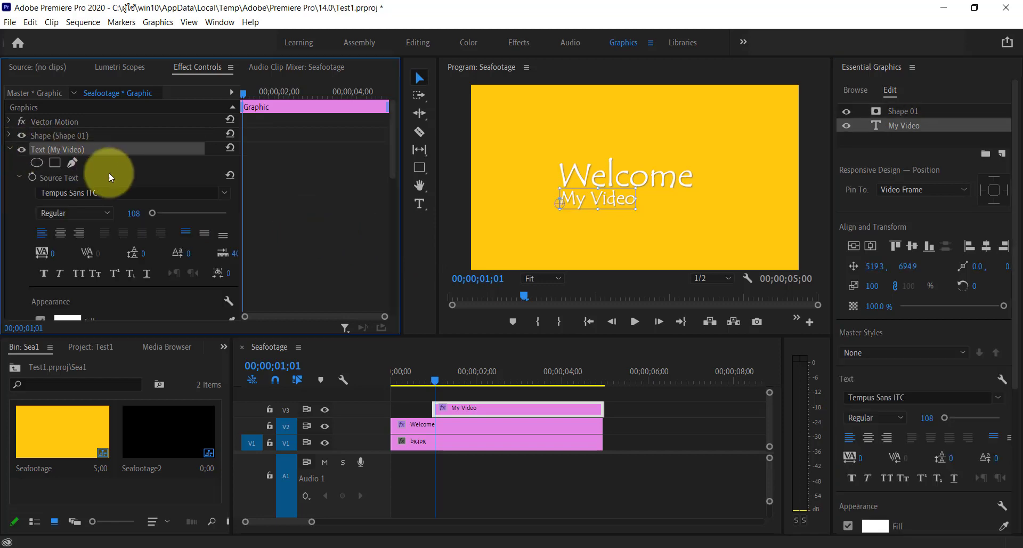
{"action": "scroll", "coordinate": [126, 260], "scroll_direction": "down", "scroll_amount": 2}
{"action": "scroll", "coordinate": [126, 260], "scroll_direction": "down", "scroll_amount": 2}
{"action": "scroll", "coordinate": [126, 260], "scroll_direction": "down", "scroll_amount": 2}
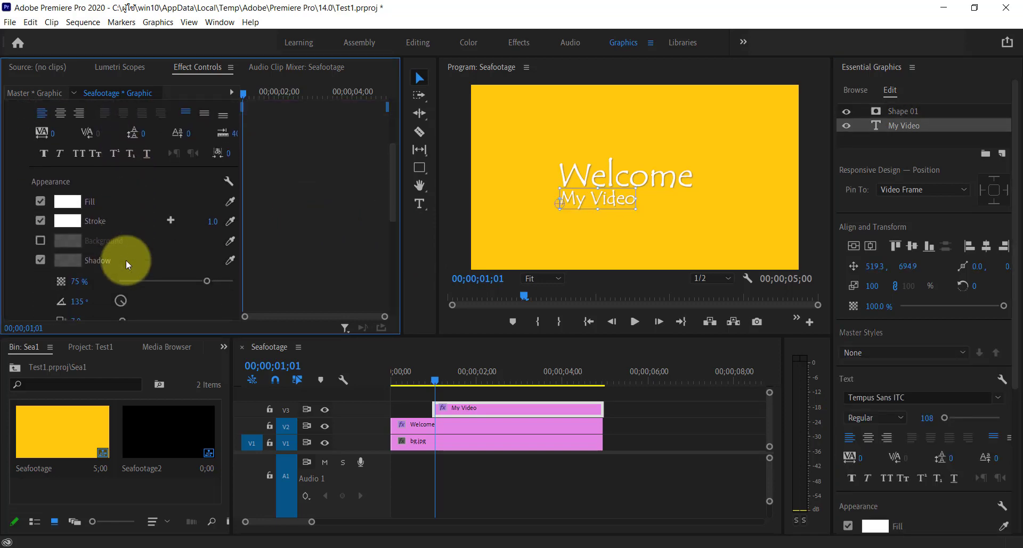
{"action": "scroll", "coordinate": [126, 260], "scroll_direction": "down", "scroll_amount": 2}
{"action": "scroll", "coordinate": [340, 244], "scroll_direction": "down", "scroll_amount": 2}
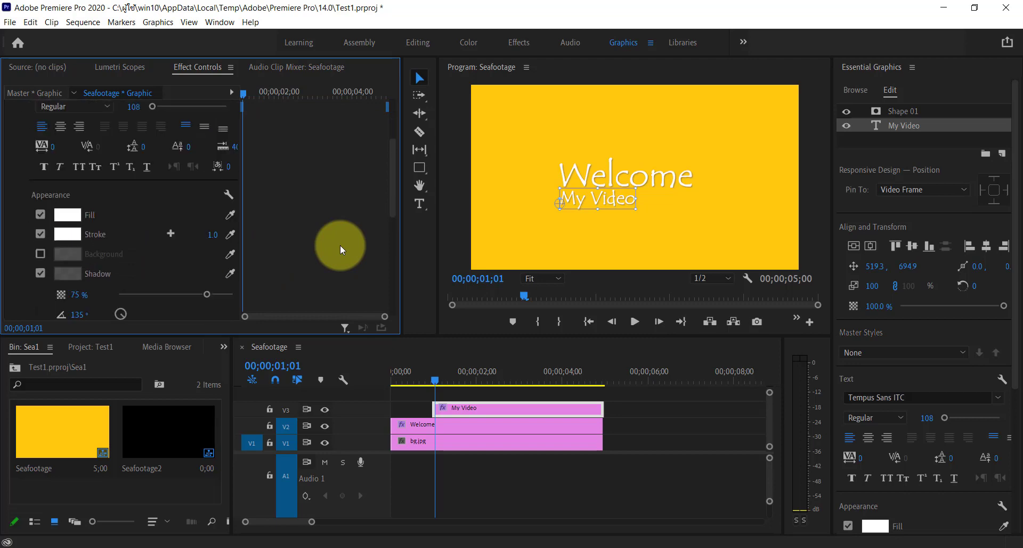
{"action": "scroll", "coordinate": [340, 245], "scroll_direction": "up", "scroll_amount": 1}
{"action": "scroll", "coordinate": [340, 244], "scroll_direction": "up", "scroll_amount": 1}
{"action": "scroll", "coordinate": [340, 244], "scroll_direction": "up", "scroll_amount": 1}
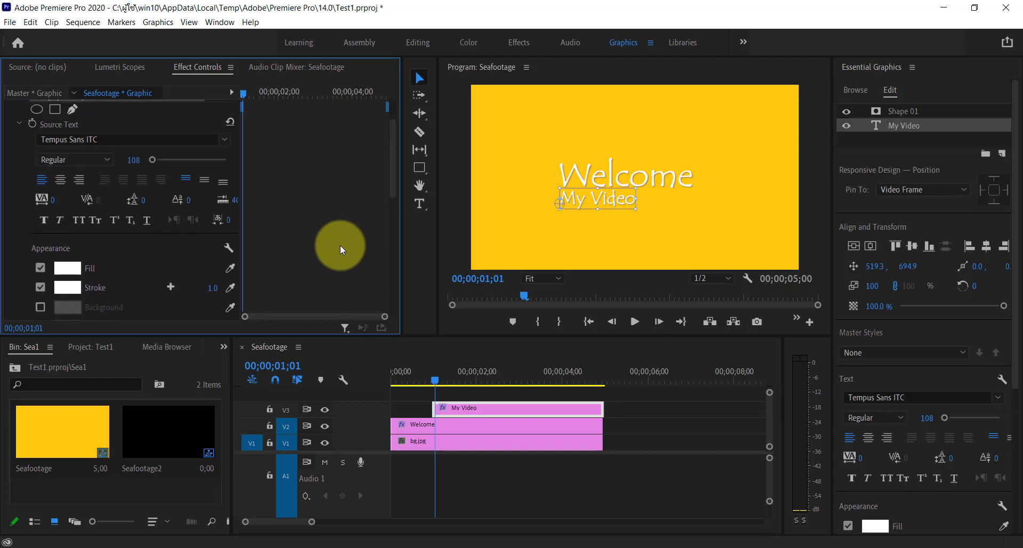
{"action": "scroll", "coordinate": [339, 244], "scroll_direction": "up", "scroll_amount": 1}
{"action": "scroll", "coordinate": [340, 245], "scroll_direction": "up", "scroll_amount": 3}
{"action": "scroll", "coordinate": [339, 244], "scroll_direction": "down", "scroll_amount": 3}
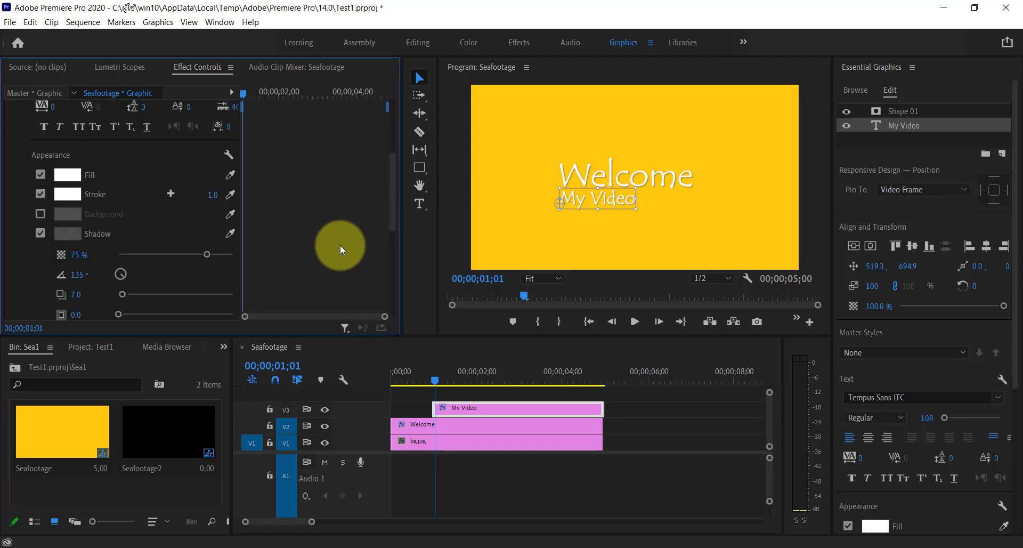
{"action": "scroll", "coordinate": [186, 244], "scroll_direction": "down", "scroll_amount": 3}
{"action": "scroll", "coordinate": [149, 242], "scroll_direction": "down", "scroll_amount": 3}
{"action": "scroll", "coordinate": [90, 240], "scroll_direction": "down", "scroll_amount": 1}
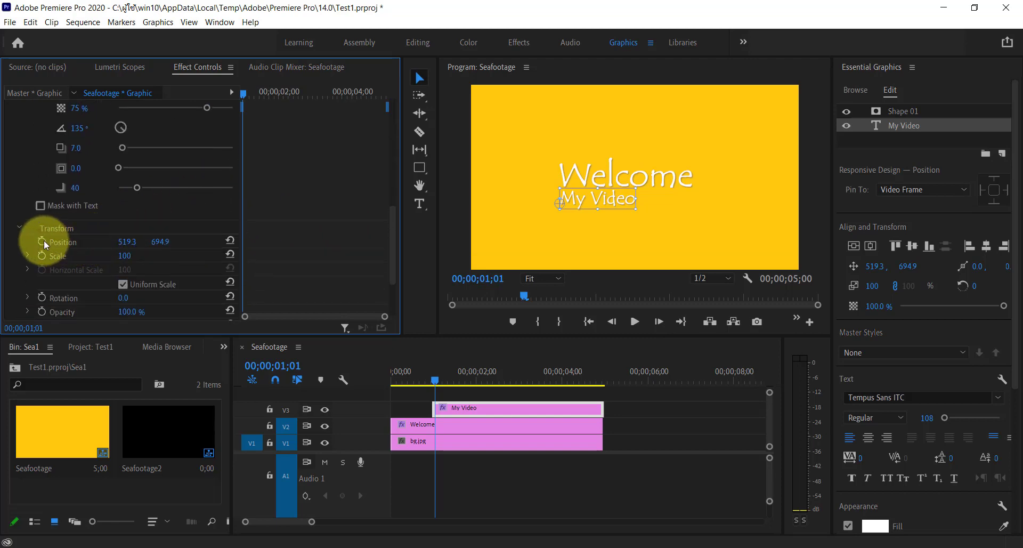
Keyframe My Video's Position, ending near 2;03 and starting at X 48.3, hidden left of the mask
{"action": "left_click", "coordinate": [59, 241]}
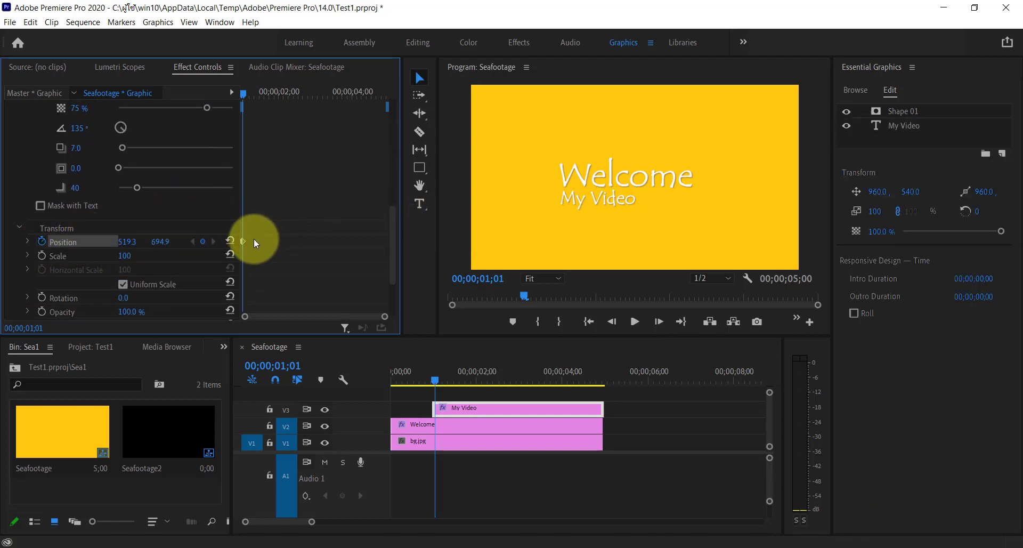
{"action": "left_click_drag", "start_coordinate": [245, 241], "coordinate": [283, 244]}
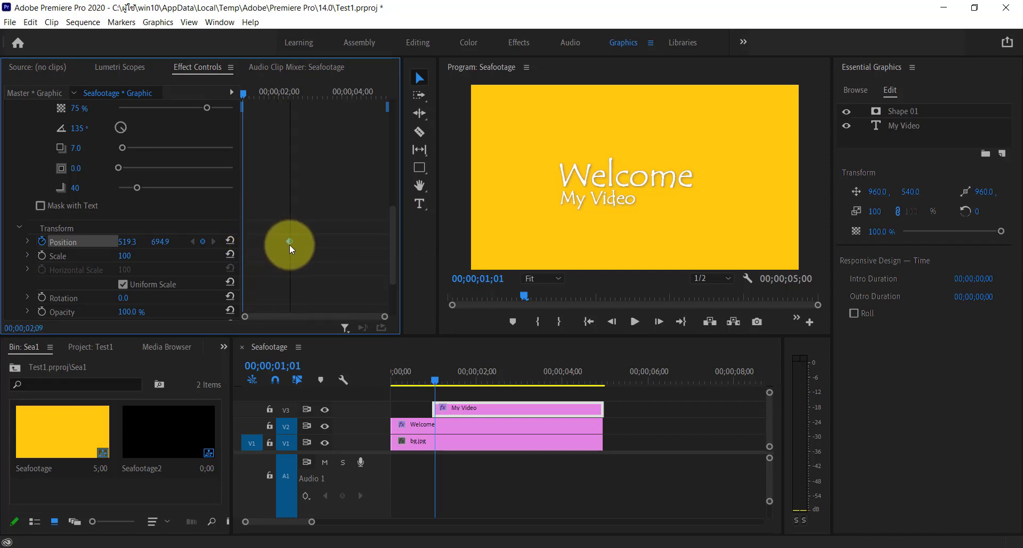
{"action": "left_click_drag", "start_coordinate": [282, 244], "coordinate": [289, 244]}
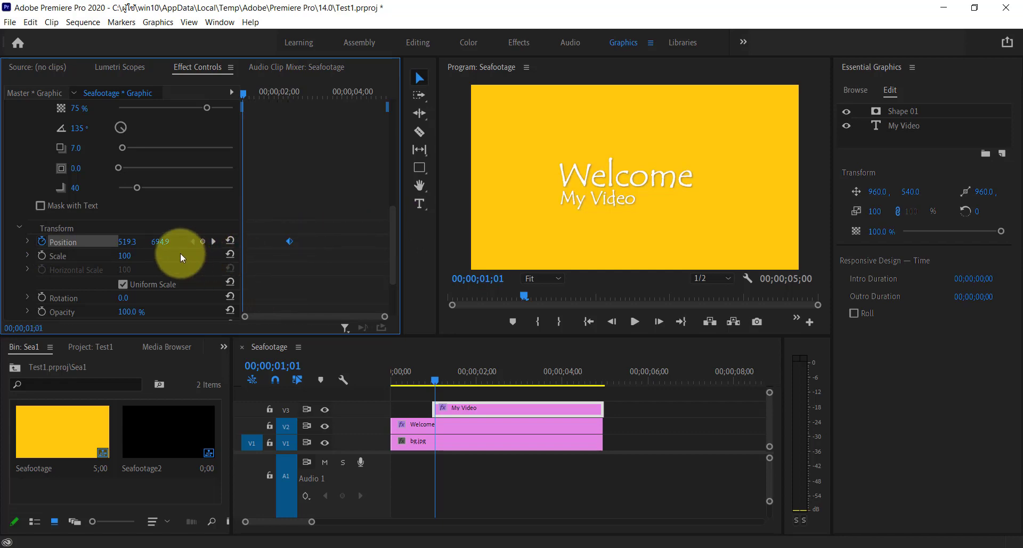
{"action": "left_click_drag", "start_coordinate": [126, 242], "coordinate": [18, 239]}
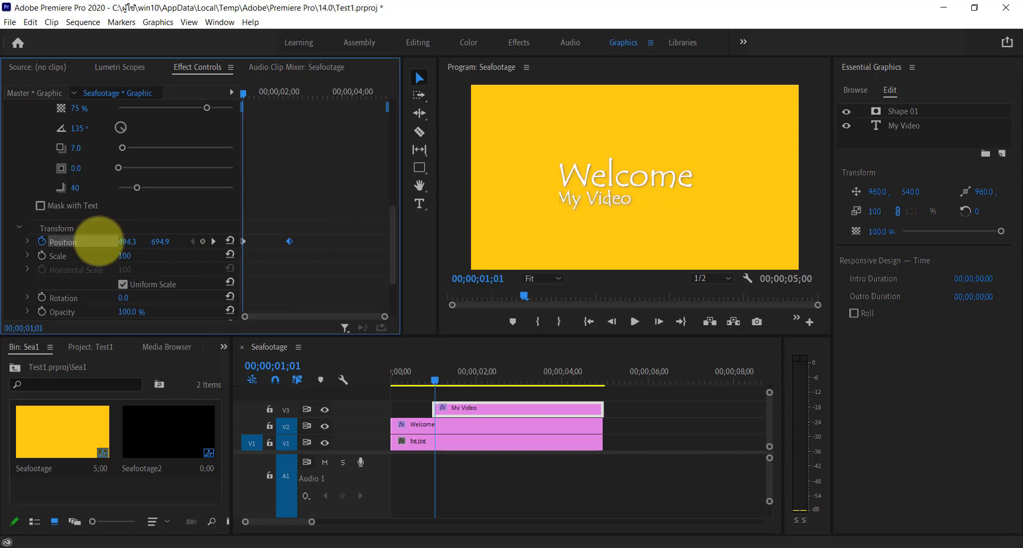
{"action": "left_click_drag", "start_coordinate": [128, 241], "coordinate": [88, 244]}
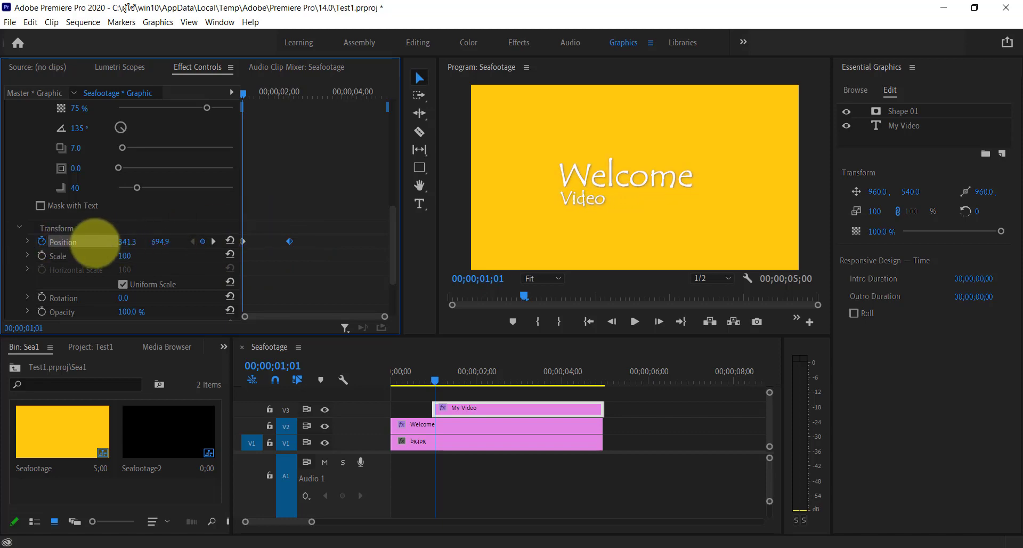
{"action": "mouse_move", "coordinate": [157, 242]}
{"action": "left_mouse_down"}
{"action": "mouse_move", "coordinate": [202, 230]}
{"action": "mouse_move", "coordinate": [71, 242]}
{"action": "mouse_move", "coordinate": [217, 219]}
{"action": "left_mouse_up"}
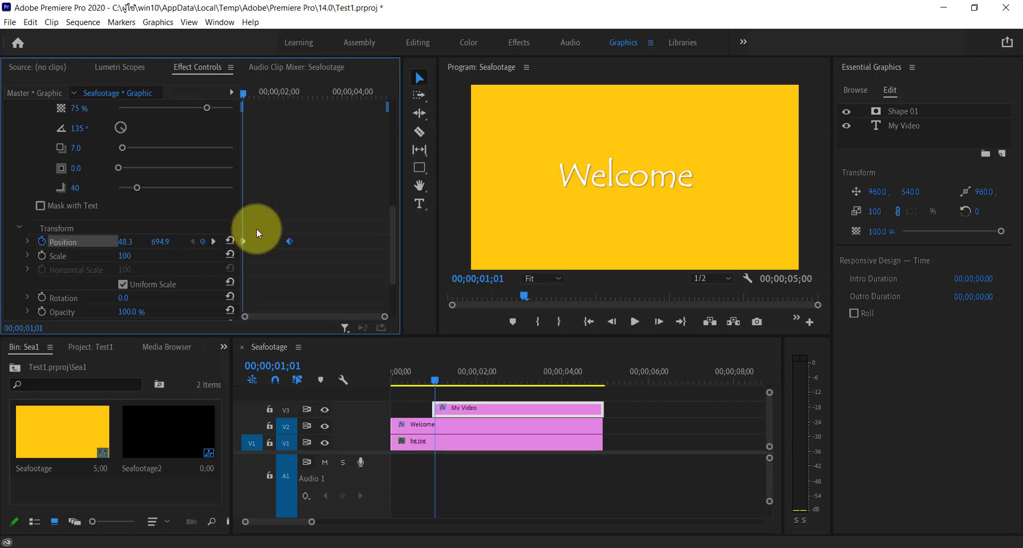
Ease My Video's Position speed curve so it slows into place, and return the playhead to 0
{"action": "left_click", "coordinate": [27, 242]}
{"action": "left_click_drag", "start_coordinate": [288, 276], "coordinate": [266, 282]}
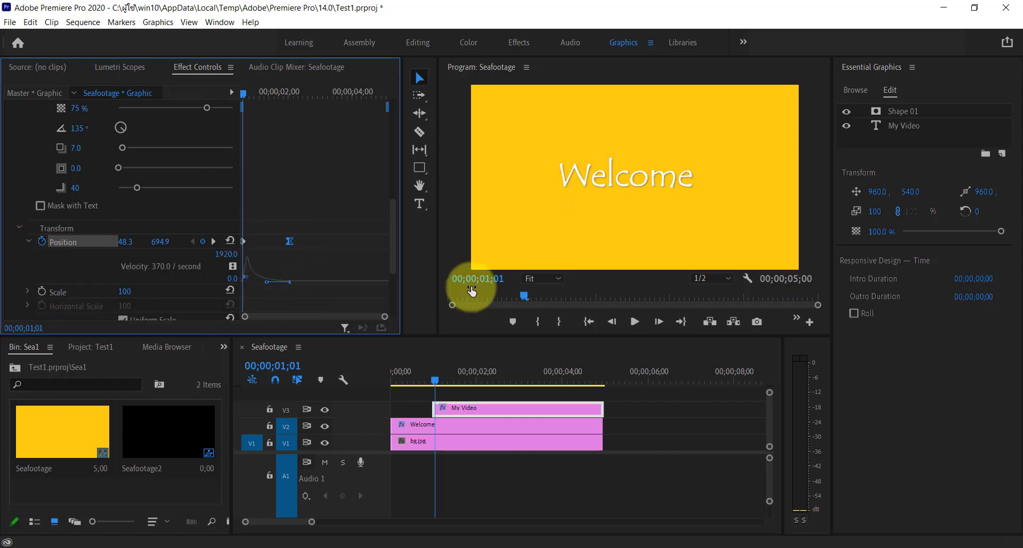
{"action": "left_click_drag", "start_coordinate": [435, 380], "coordinate": [381, 390]}
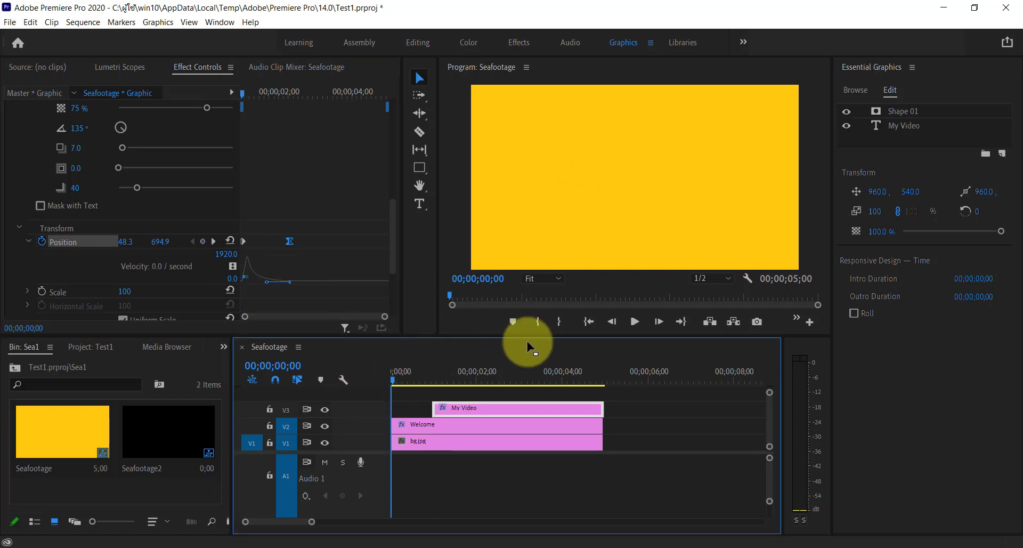
Play the animation from the start twice to check the eased My Video slide-in
{"action": "left_click", "coordinate": [629, 324]}
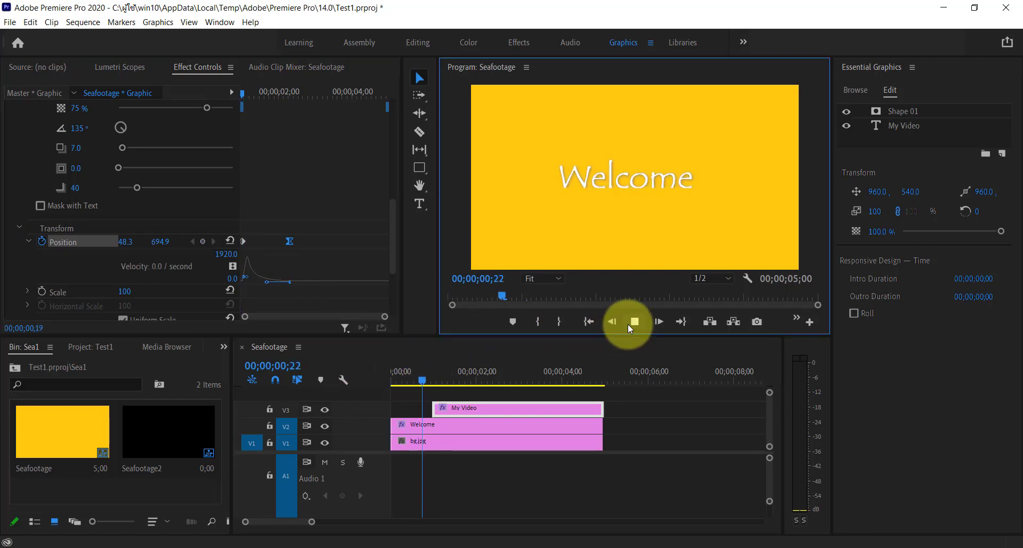
{"action": "left_click", "coordinate": [630, 323]}
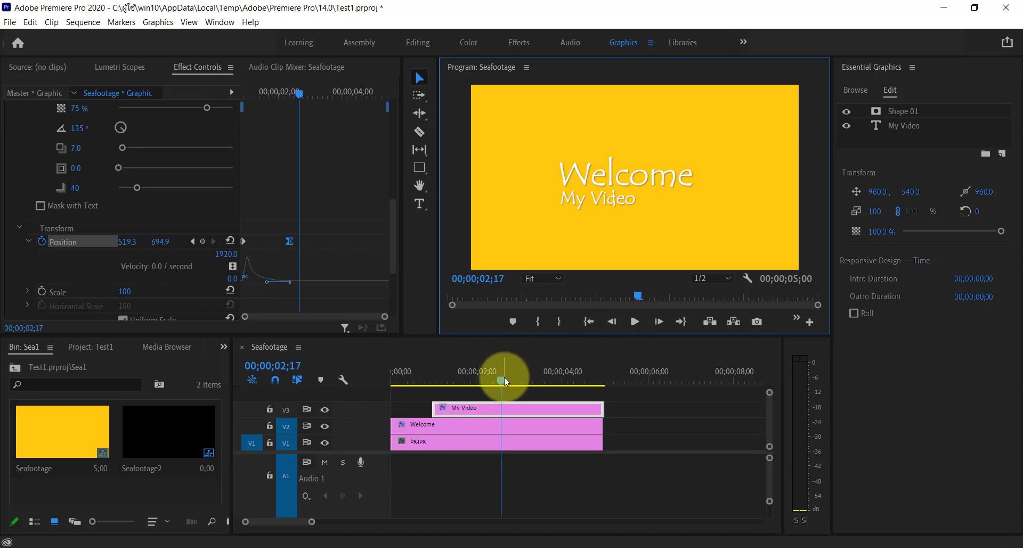
{"action": "left_click", "coordinate": [392, 379]}
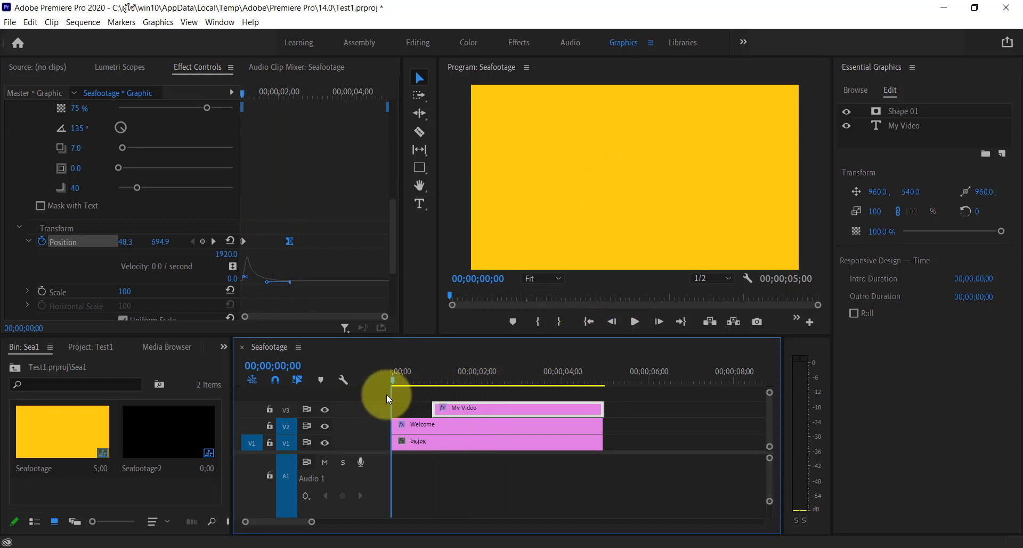
{"action": "left_click", "coordinate": [637, 326]}
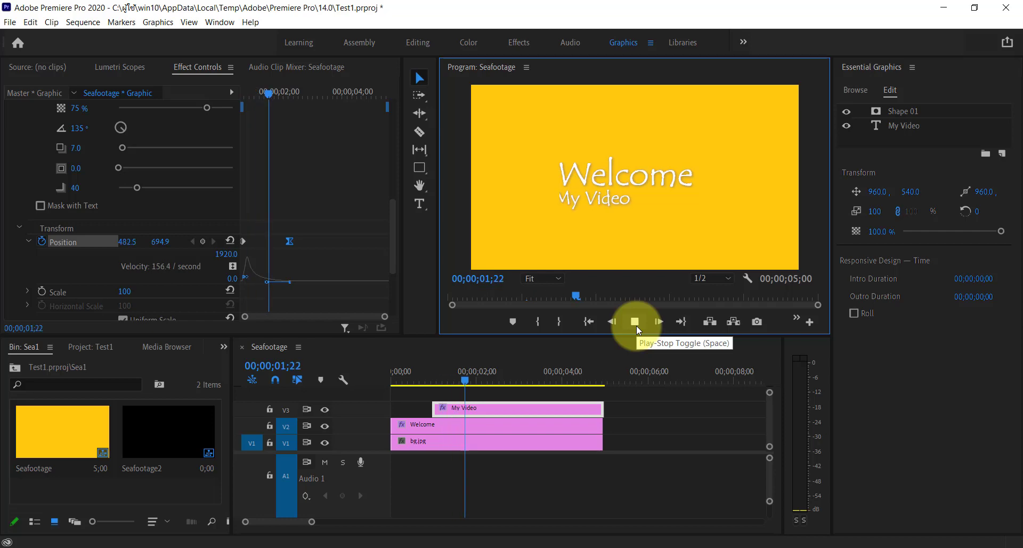
{"action": "left_click", "coordinate": [636, 324]}
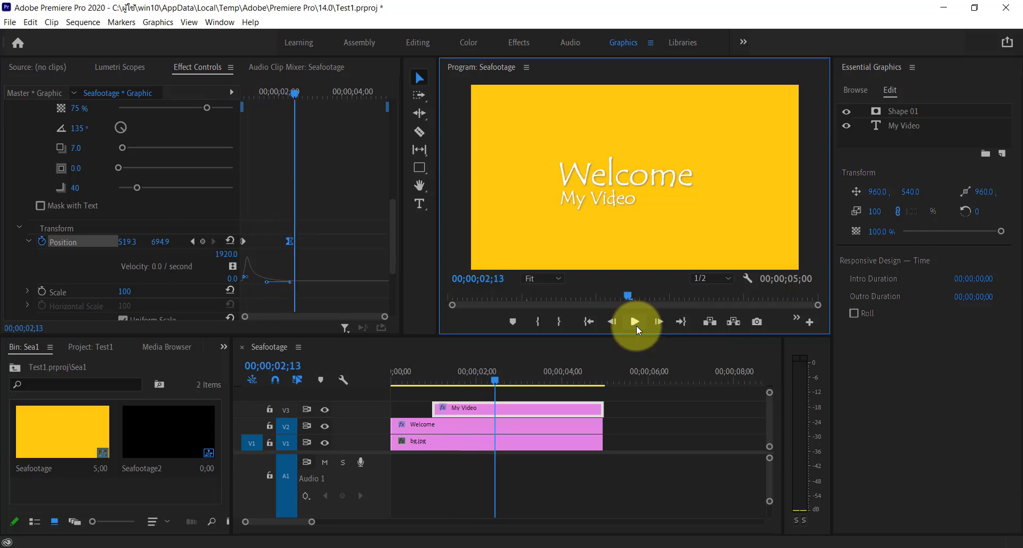